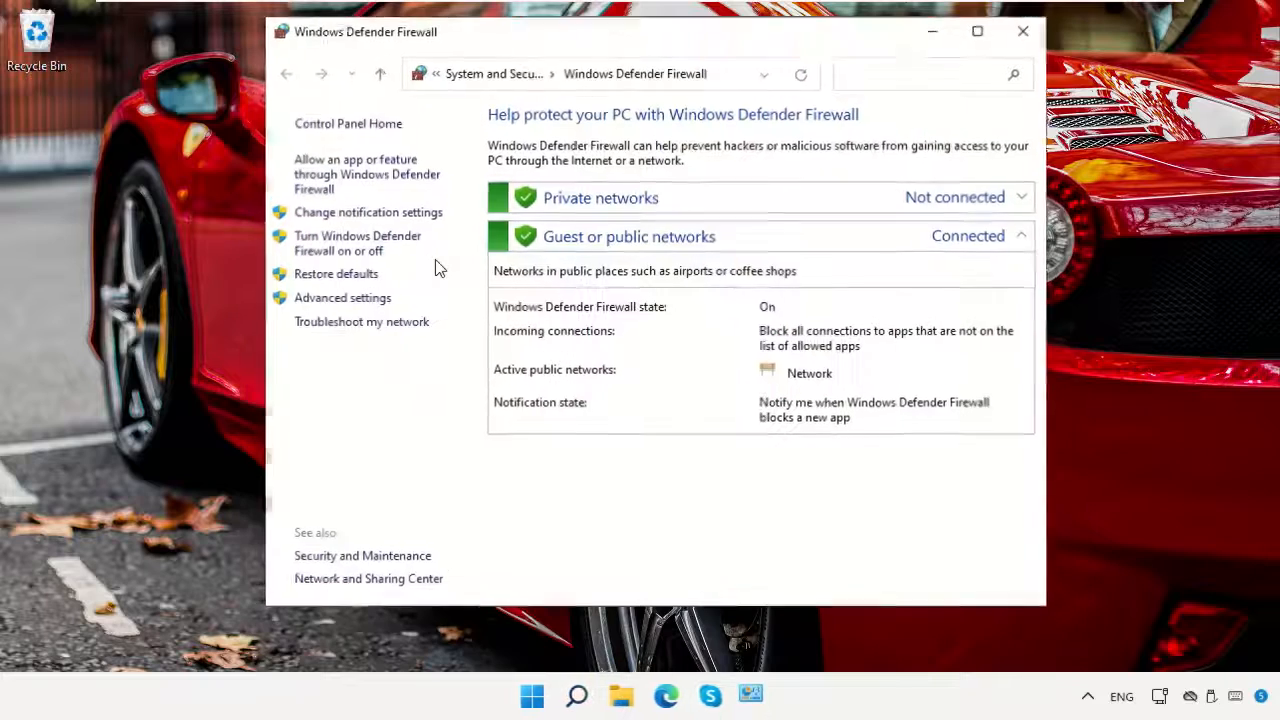
Step: Open the firewall's advanced settings and display the inbound rules
left_click(341, 298)
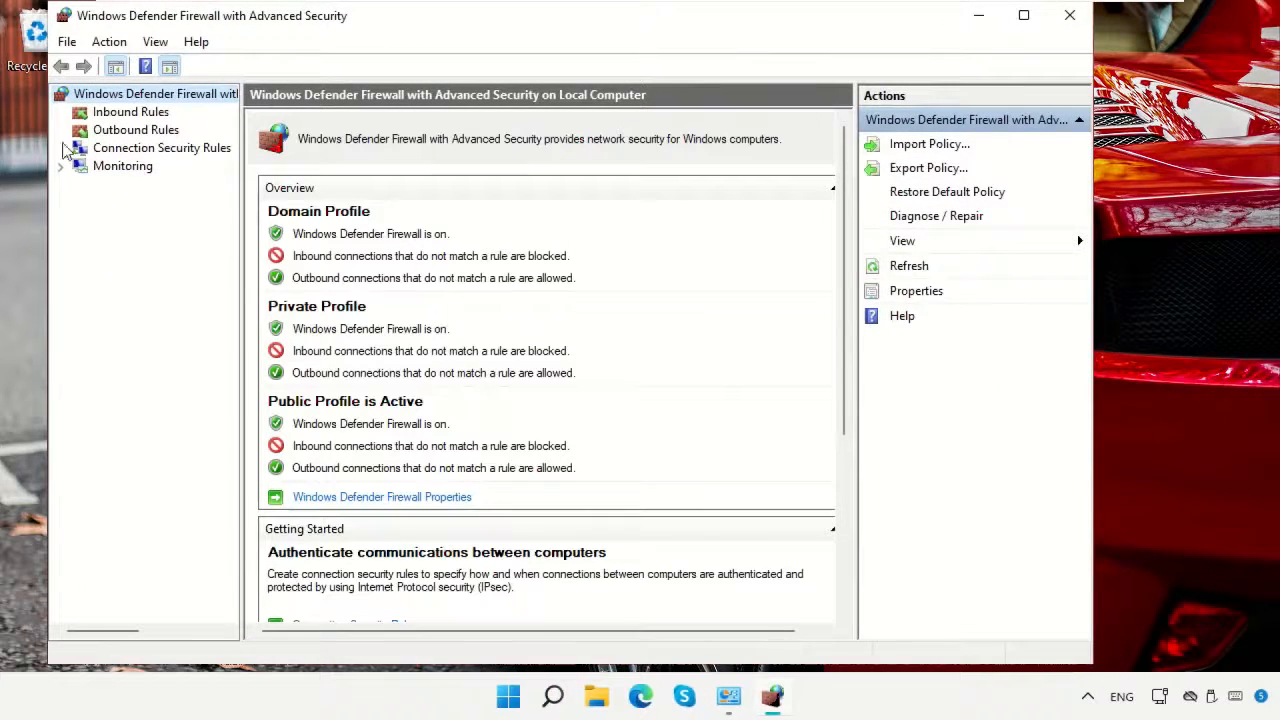
left_click(106, 116)
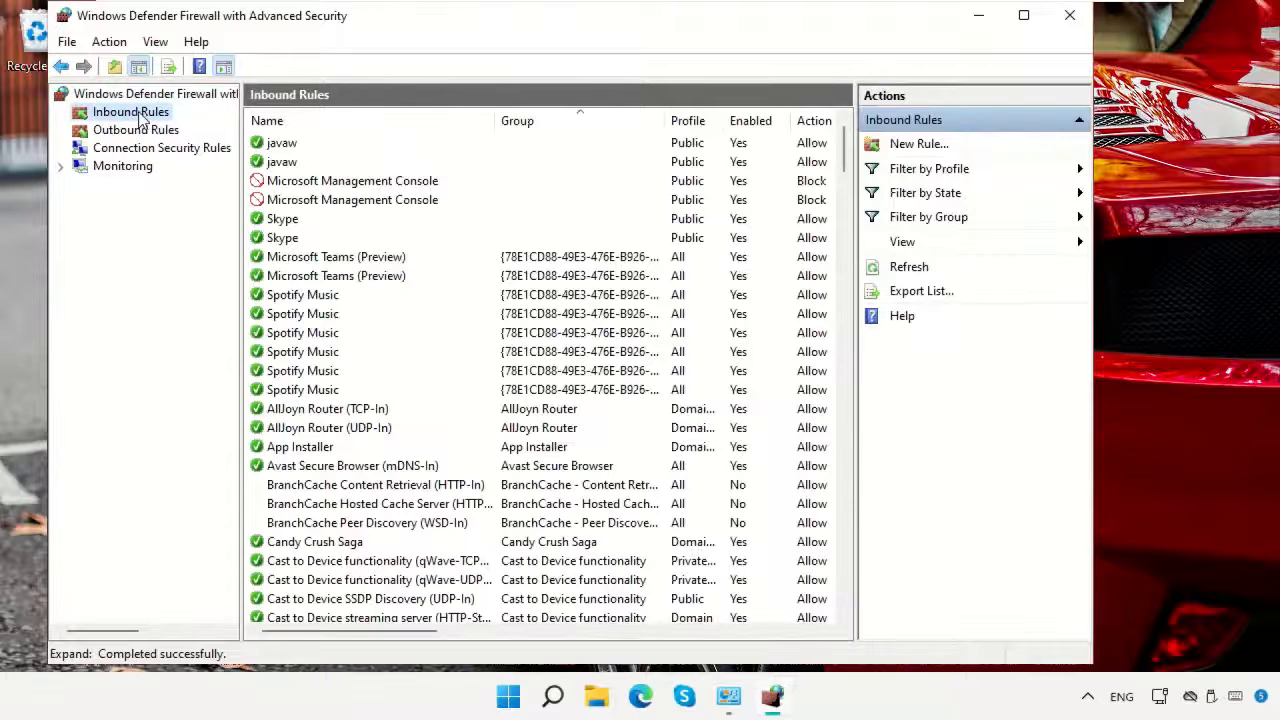
left_click(553, 697)
left_click(500, 285)
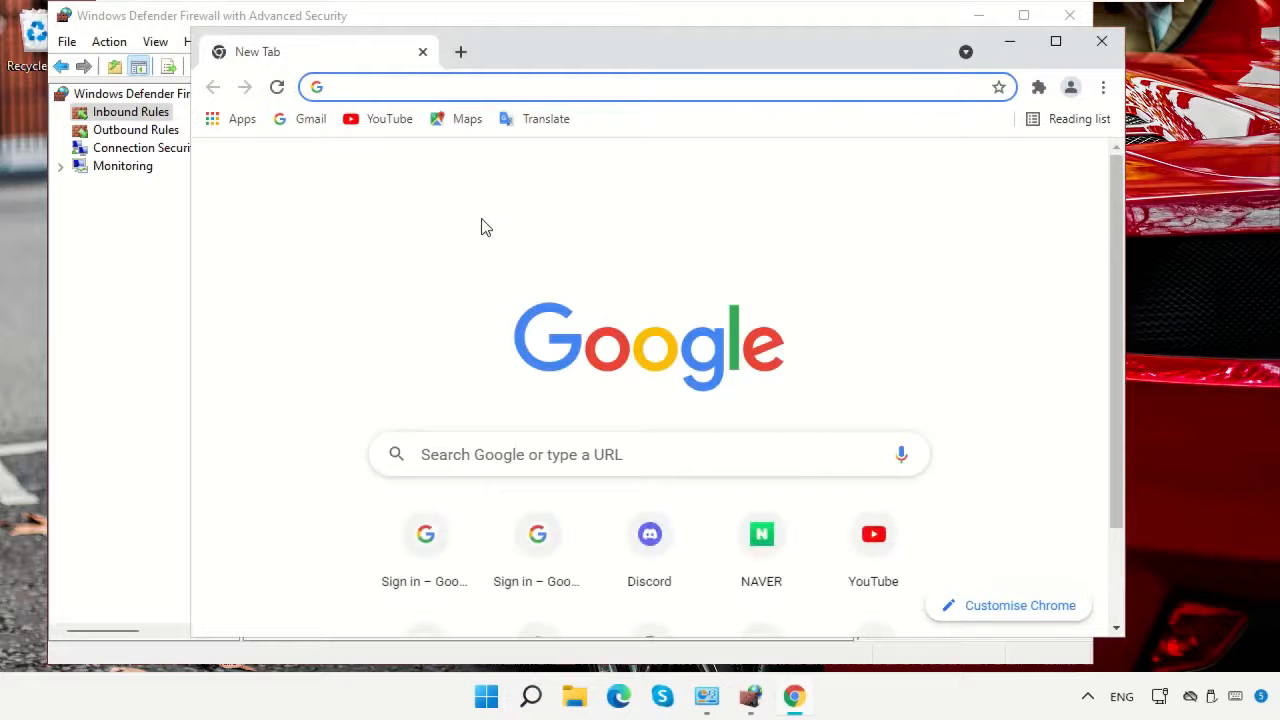
type("www.Google.com")
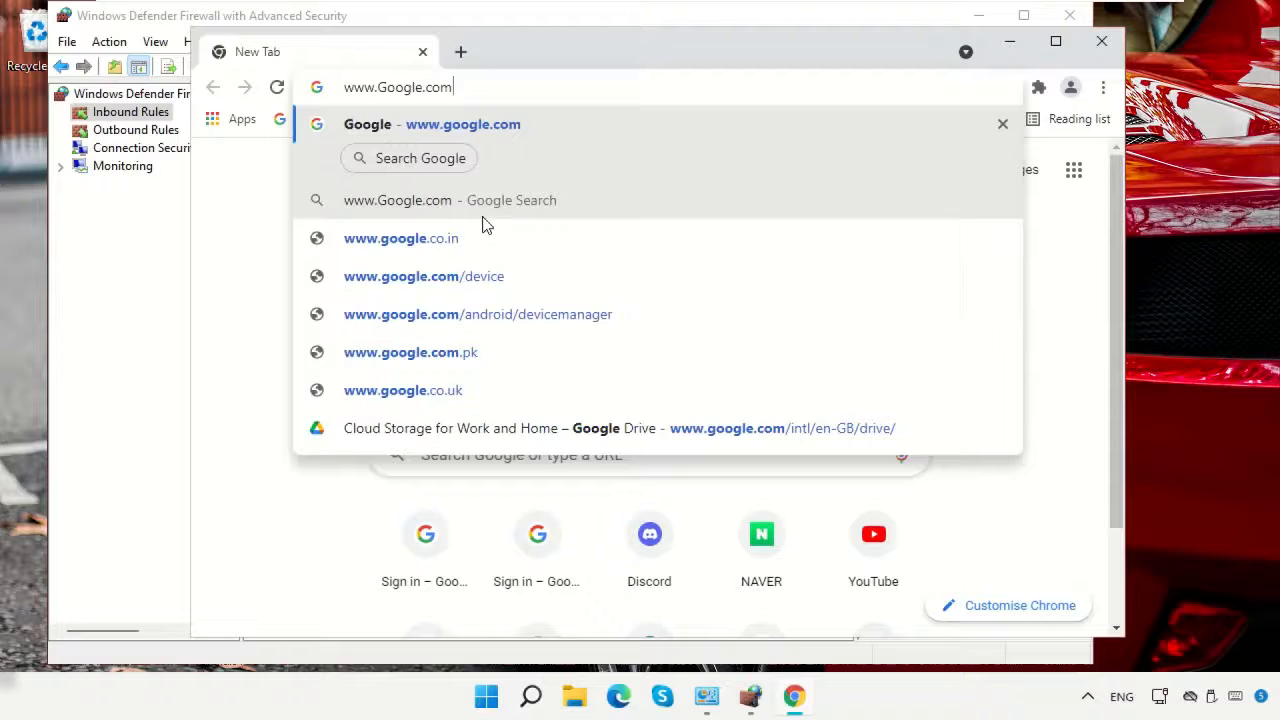
key("Return")
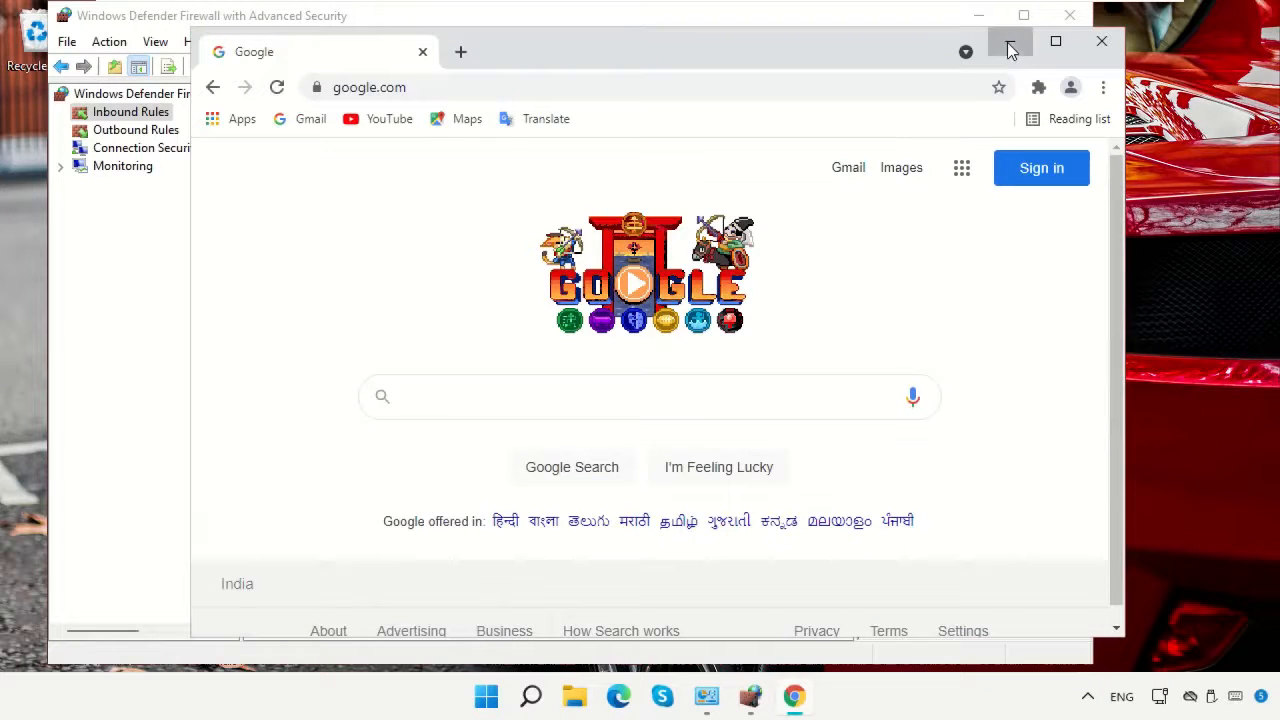
left_click(1010, 50)
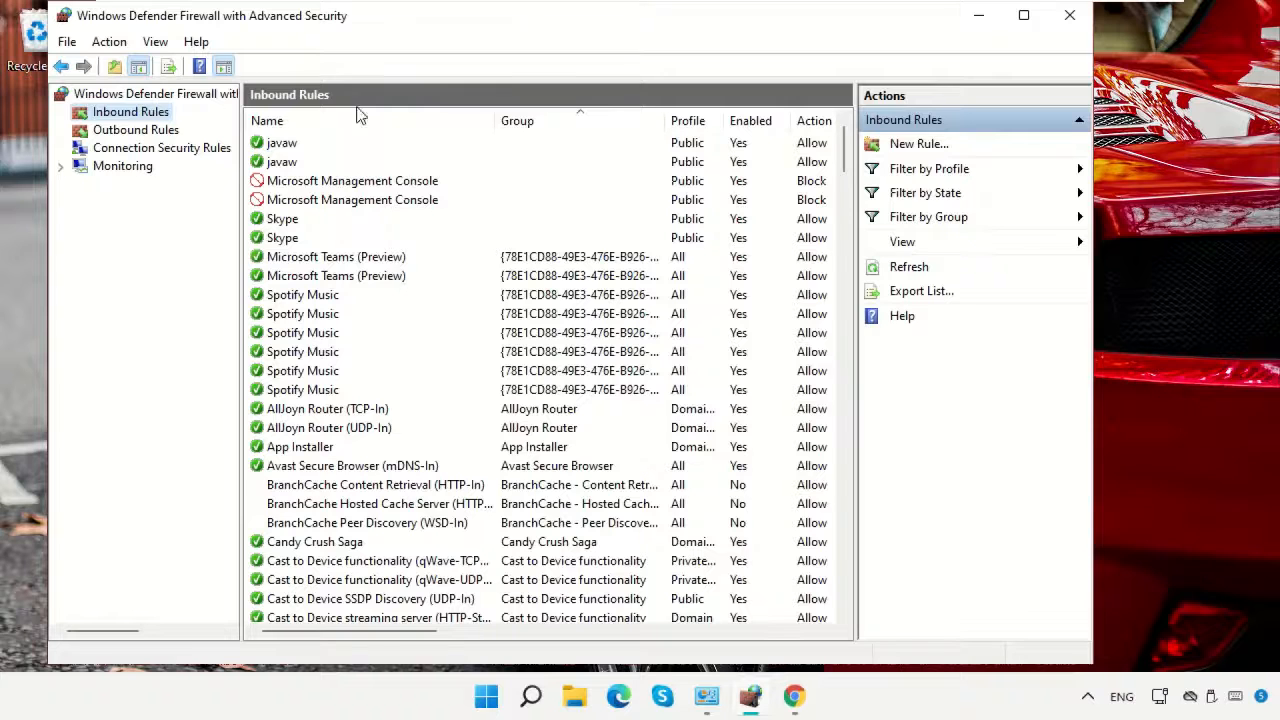
Step: Start a new inbound rule of type Program and open the file browser for its specific program path
left_click(910, 143)
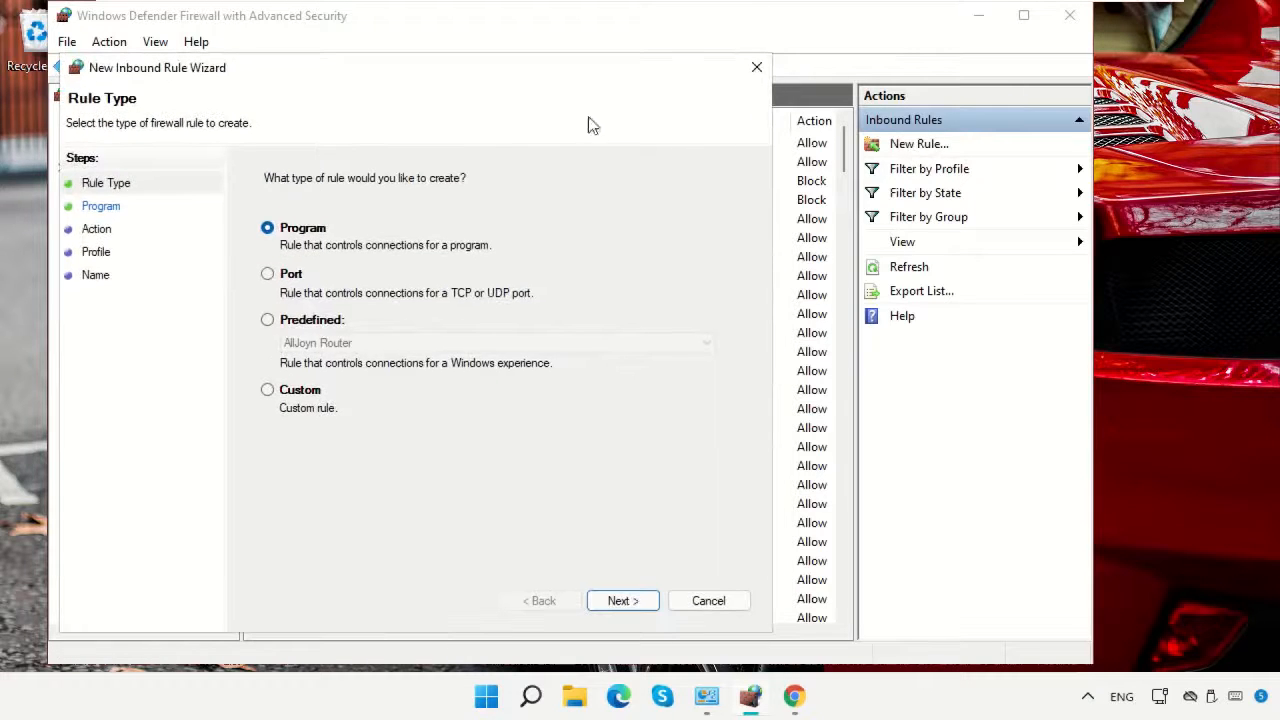
left_click_drag(572, 88, 712, 38)
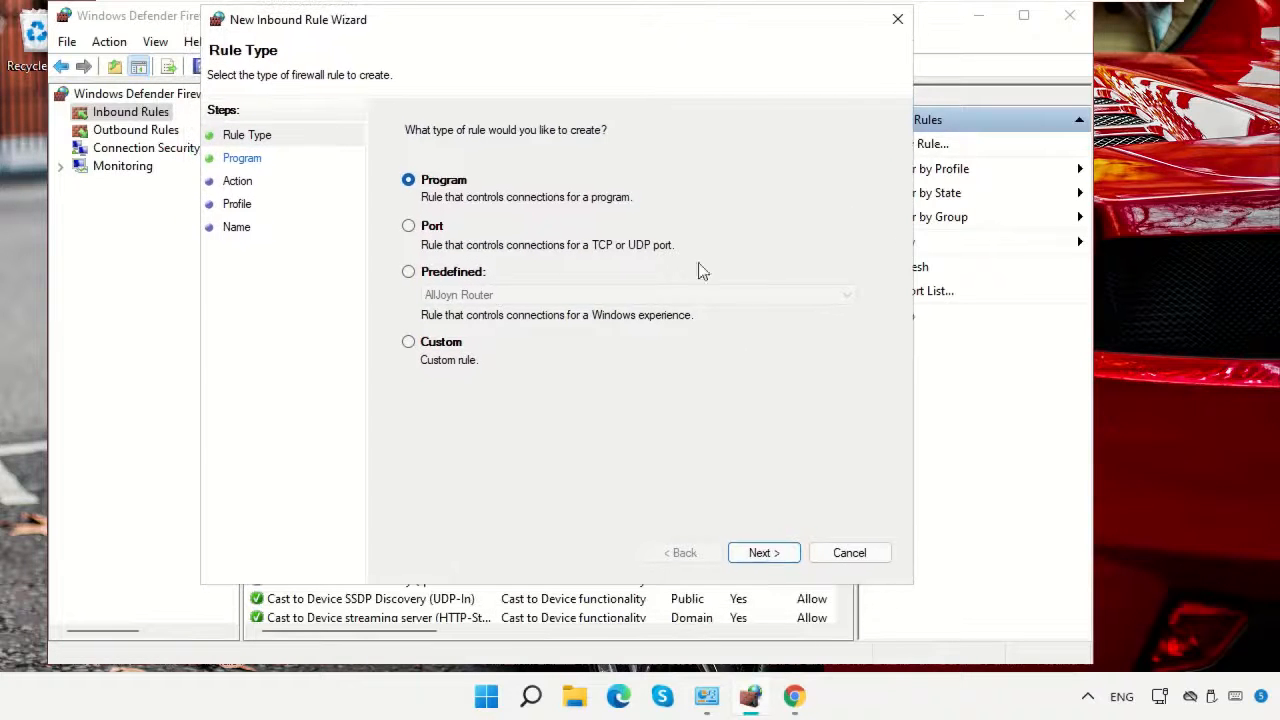
left_click(762, 553)
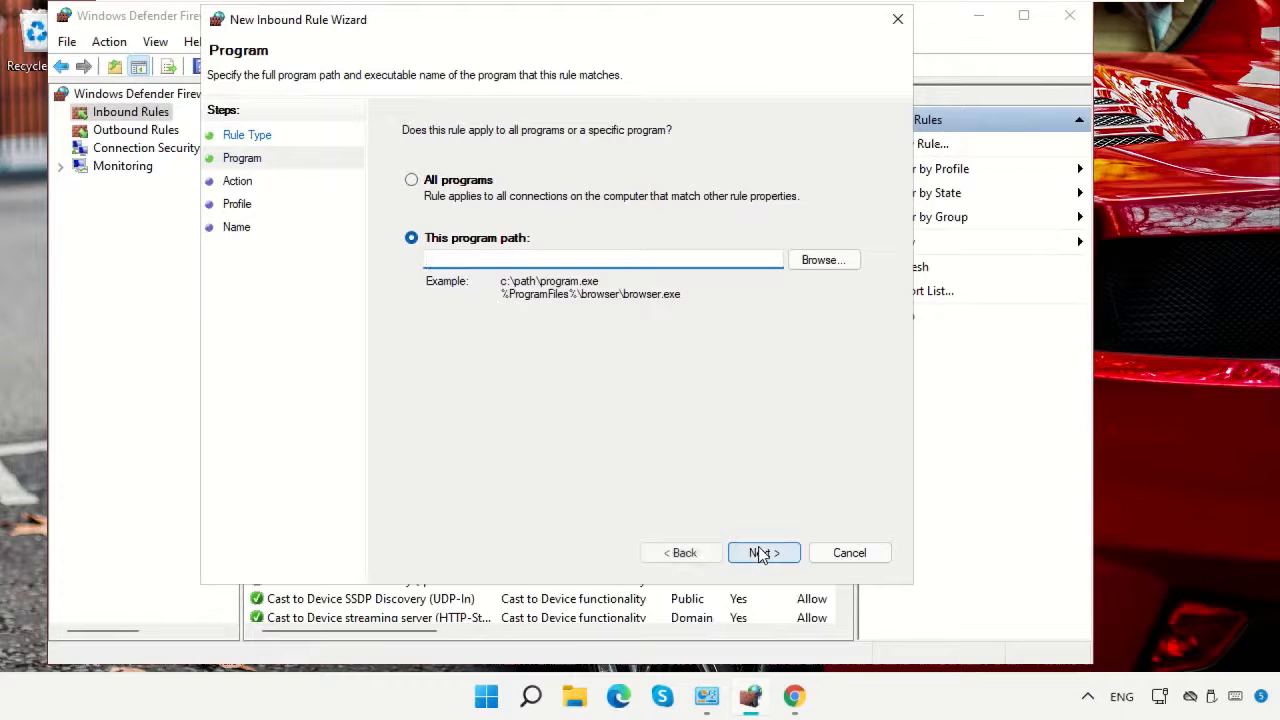
left_click(815, 259)
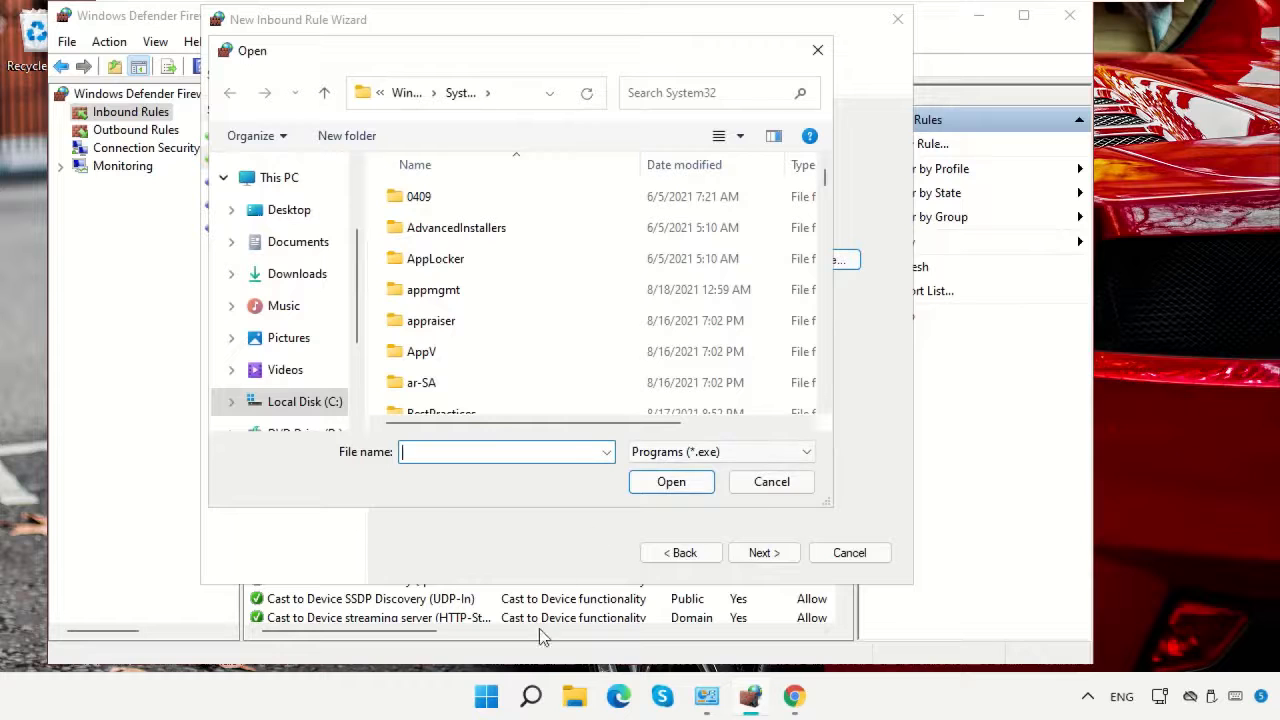
Step: Open the Google Chrome shortcut's file location and copy the folder path C:\ProgramData\Microsoft\Windows\Start Menu\Programs
left_click(531, 696)
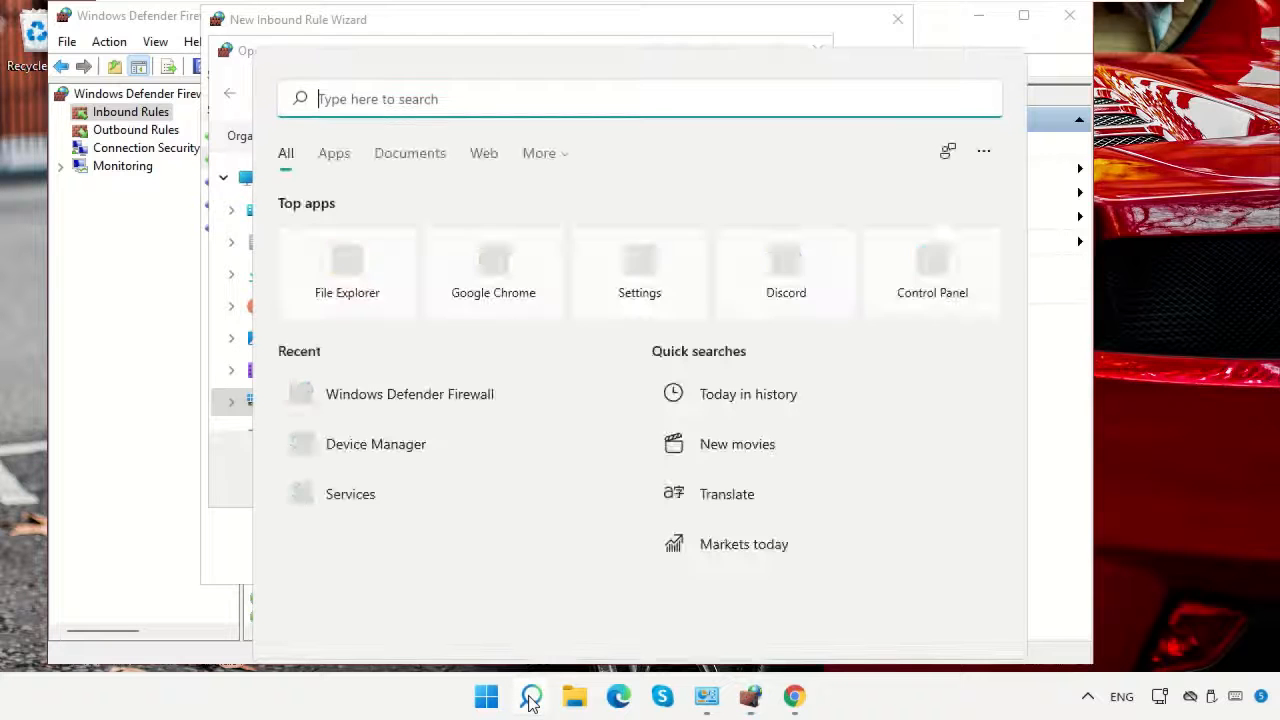
right_click(515, 270)
left_click(568, 349)
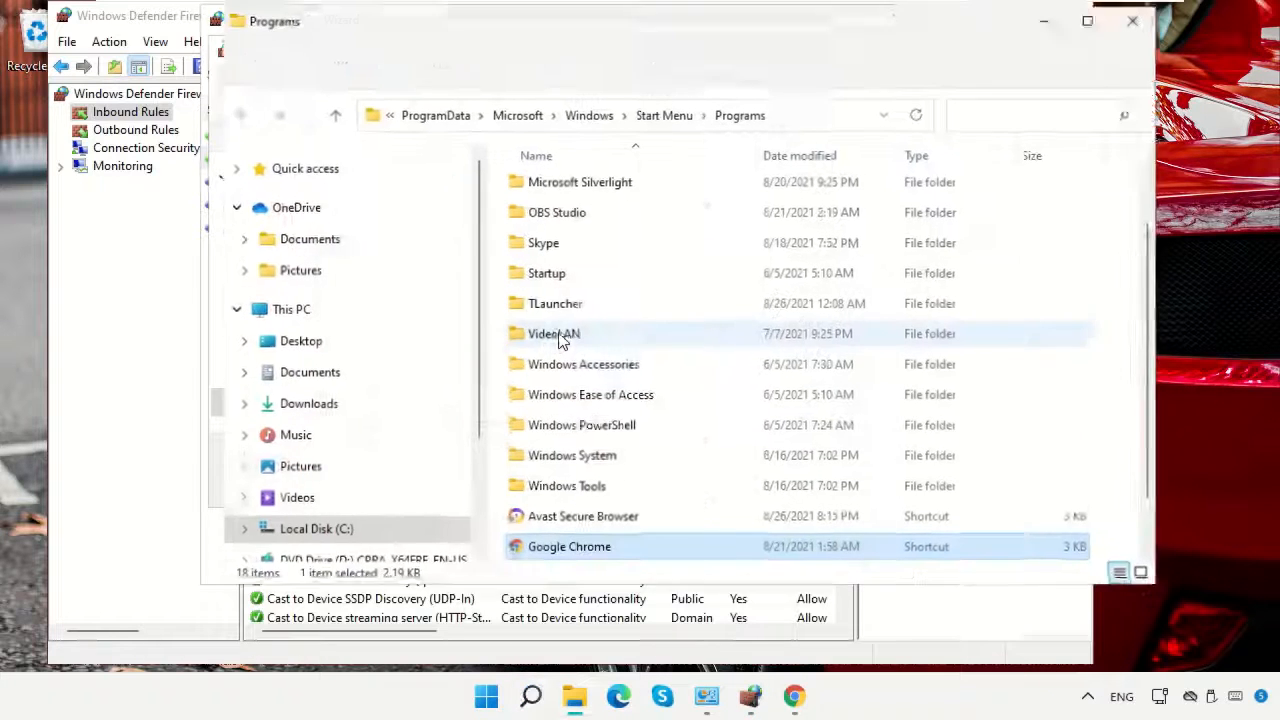
left_click(817, 113)
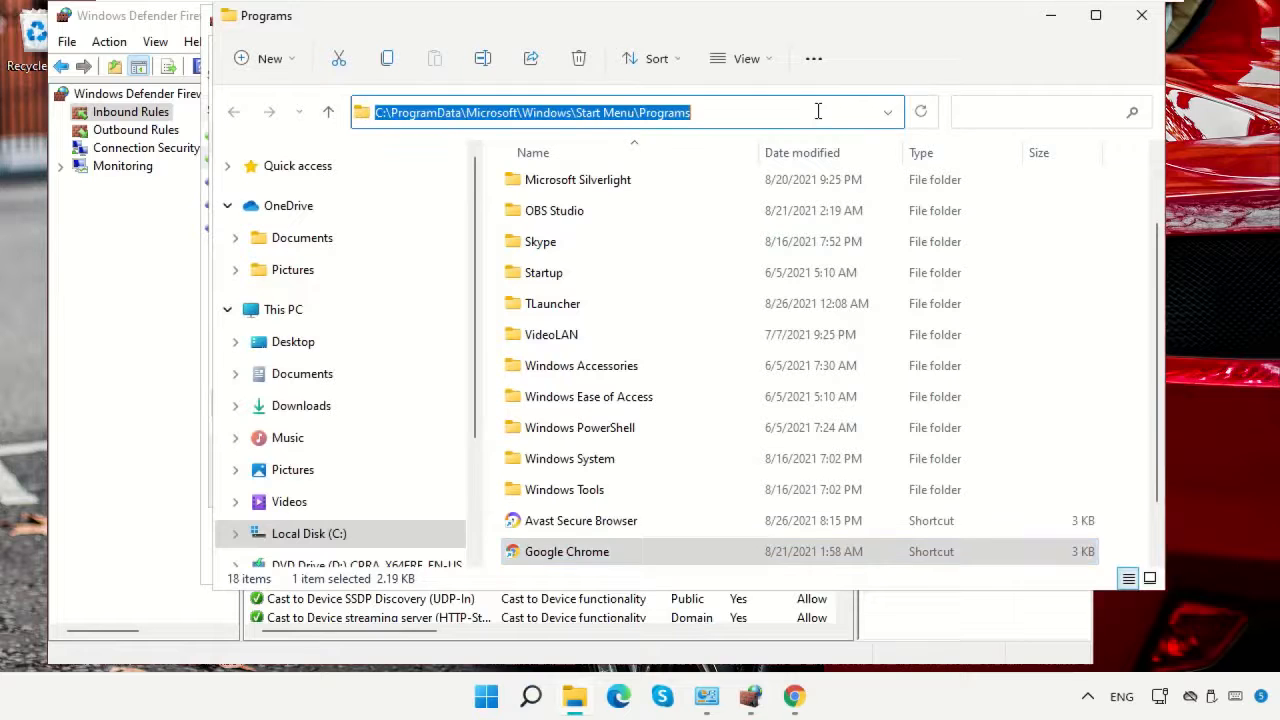
right_click(700, 112)
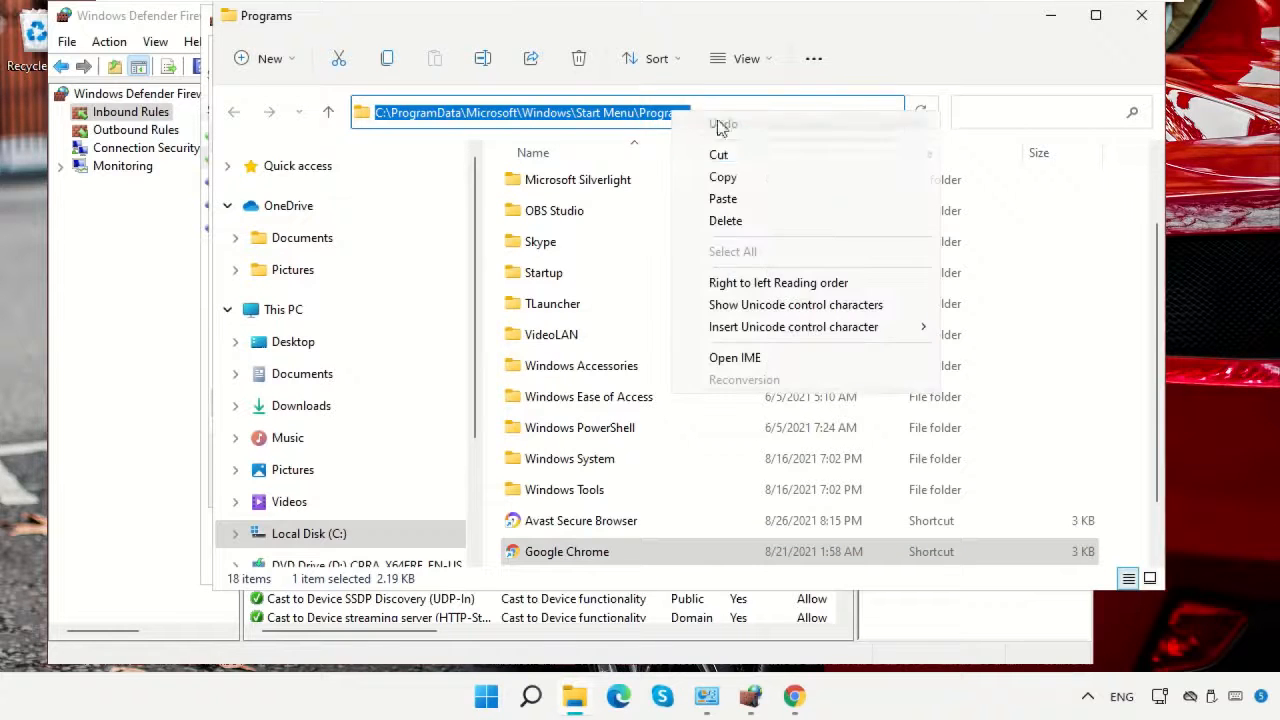
left_click(730, 172)
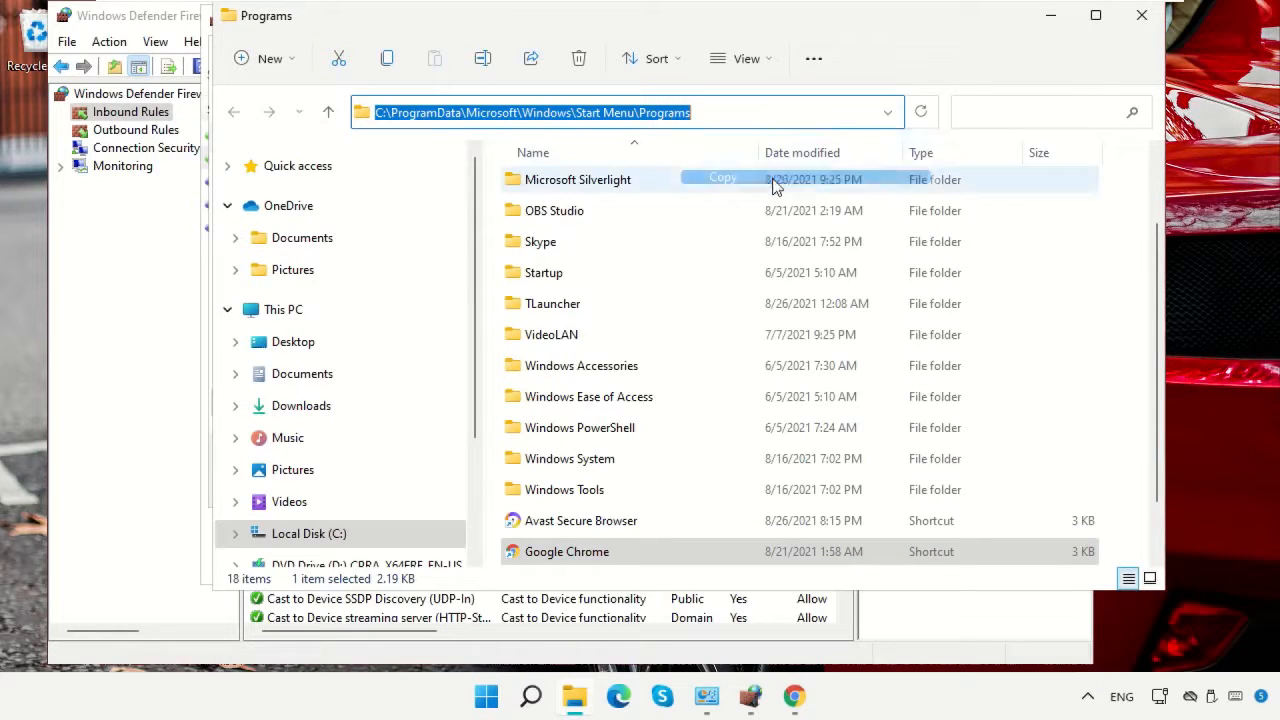
left_click(1141, 15)
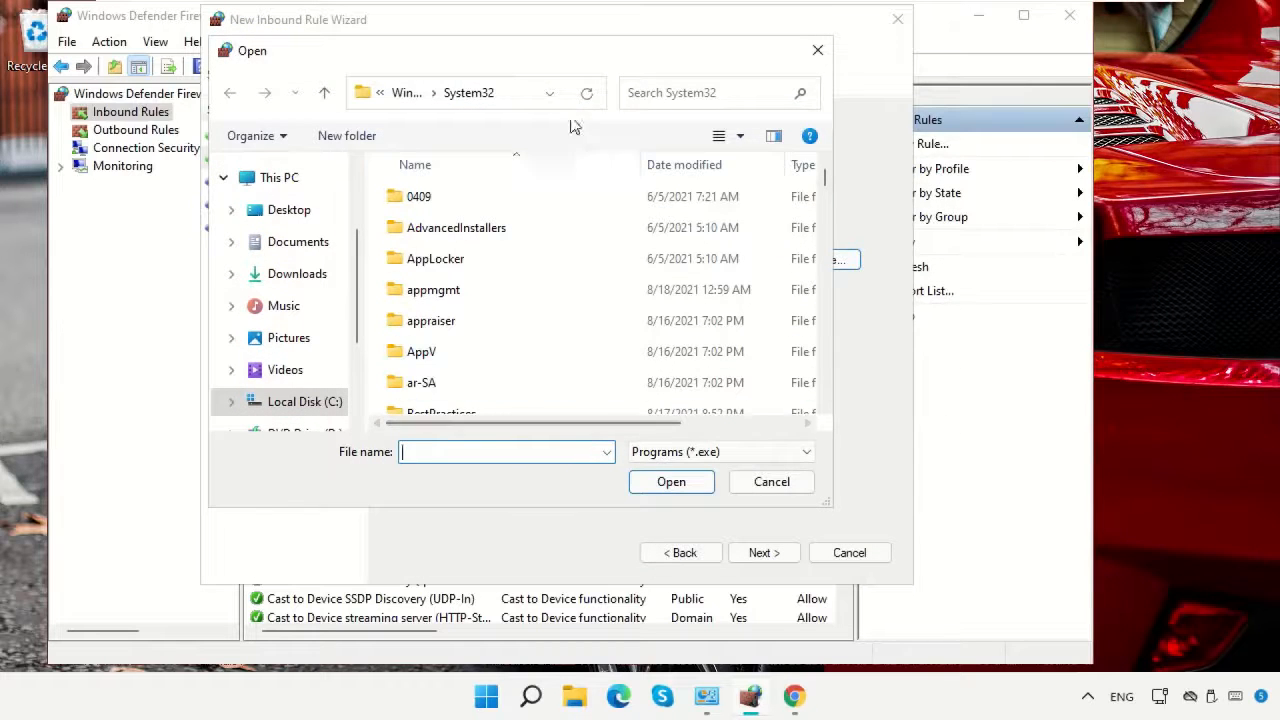
Step: Go to the copied folder path in the file browser and set Google Chrome as the inbound rule's program
left_click(509, 93)
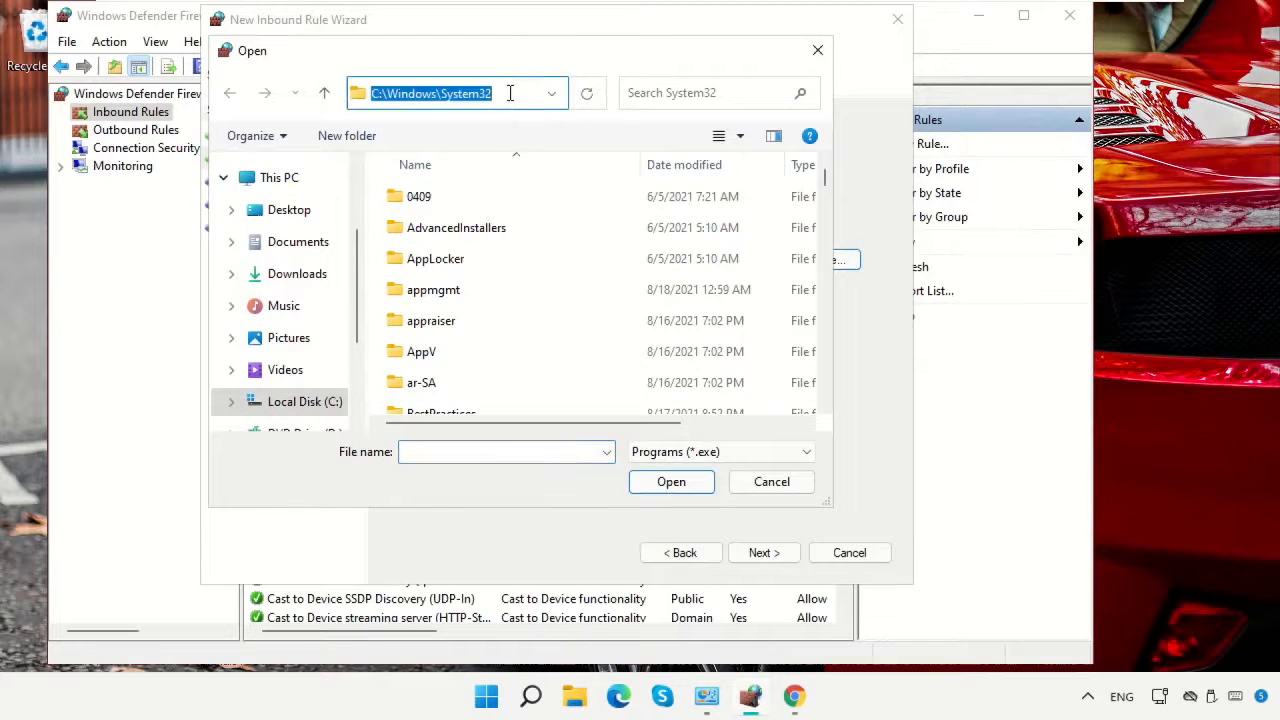
key("ctrl+v")
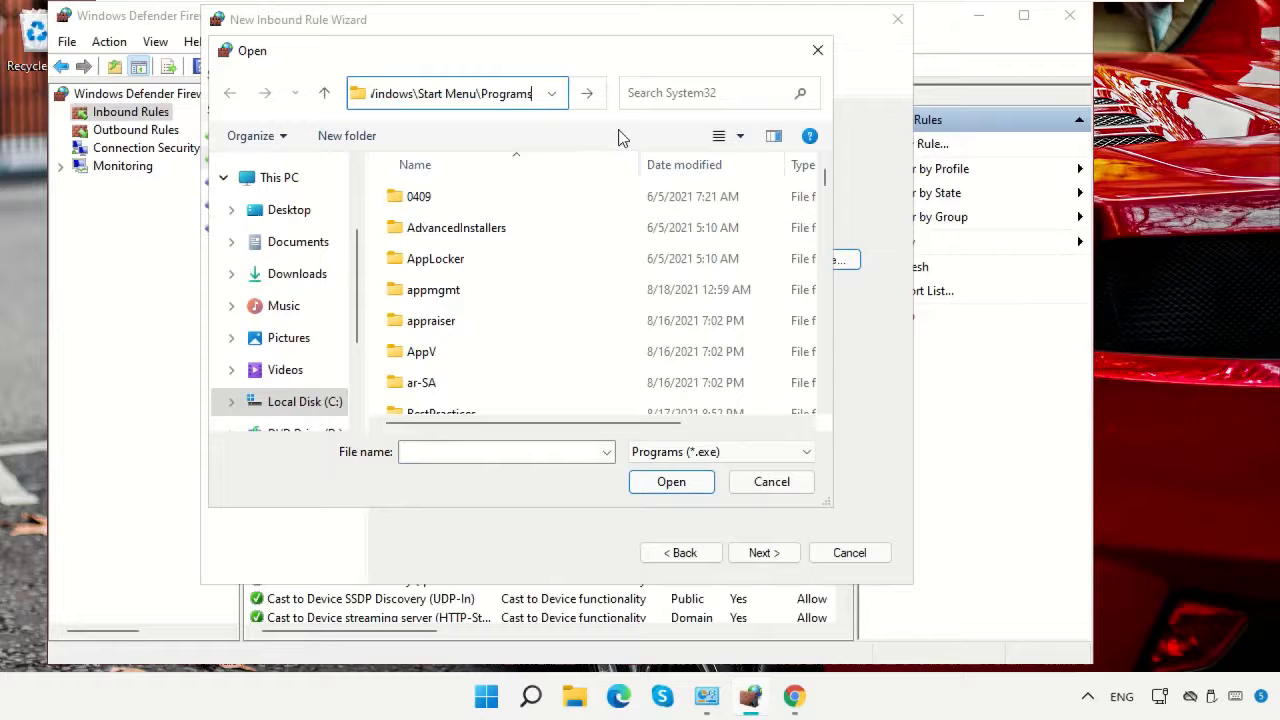
left_click(598, 98)
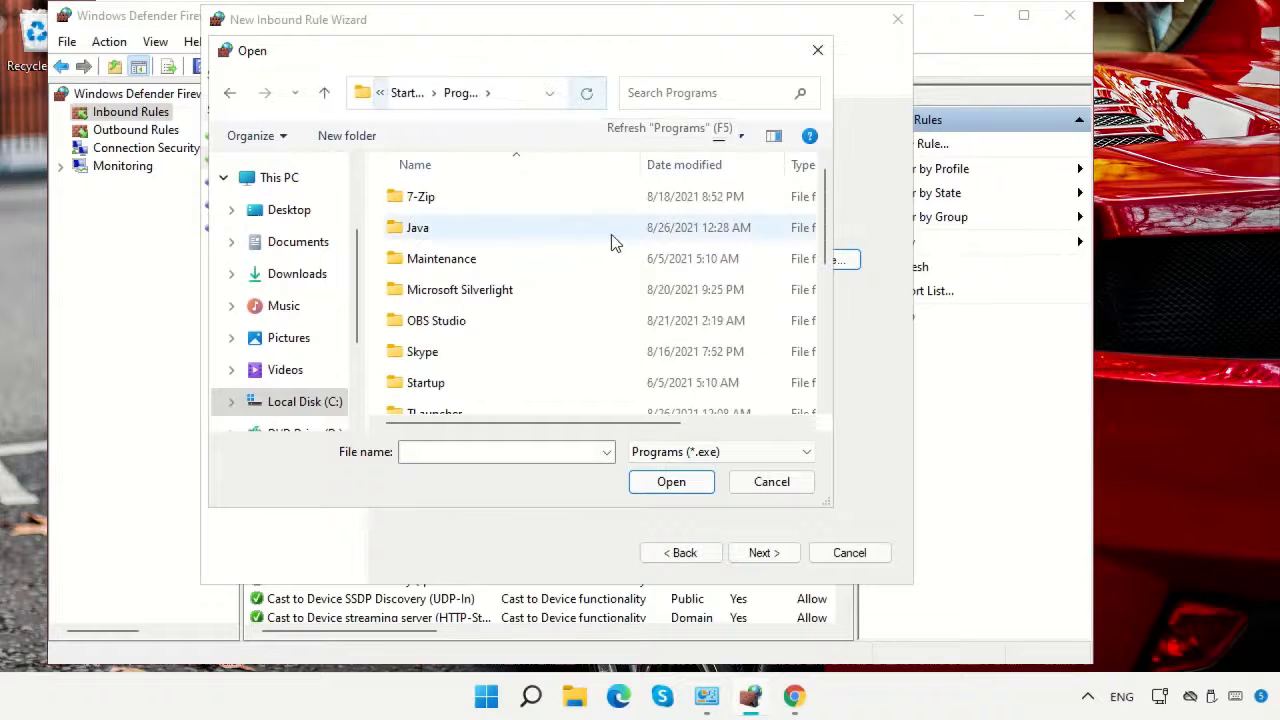
scroll(612, 247, "down", 5)
left_click(565, 342)
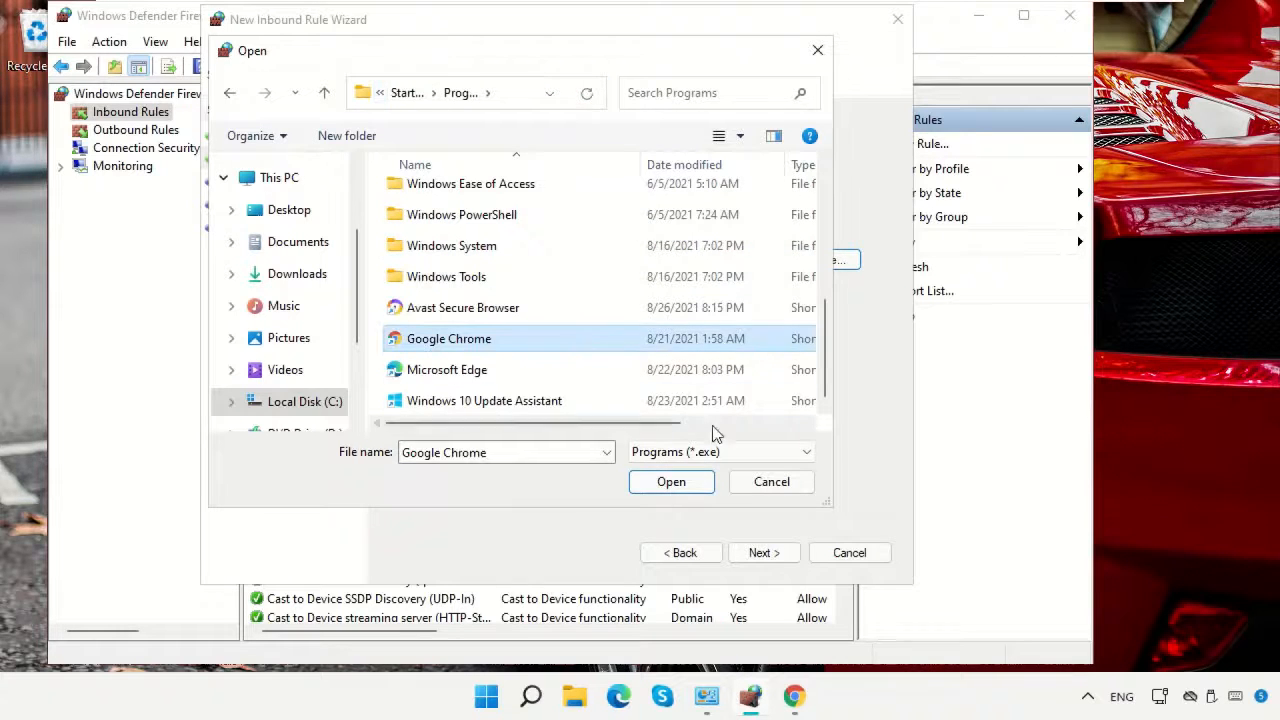
left_click(673, 481)
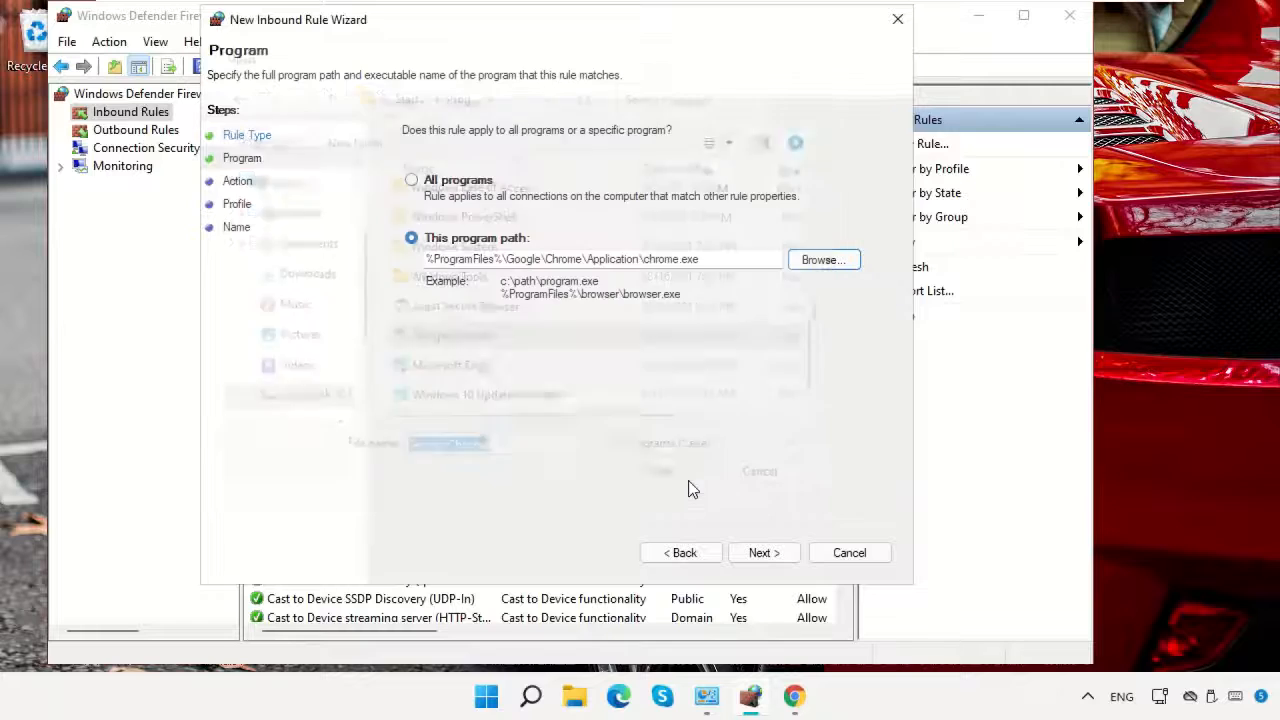
left_click(765, 552)
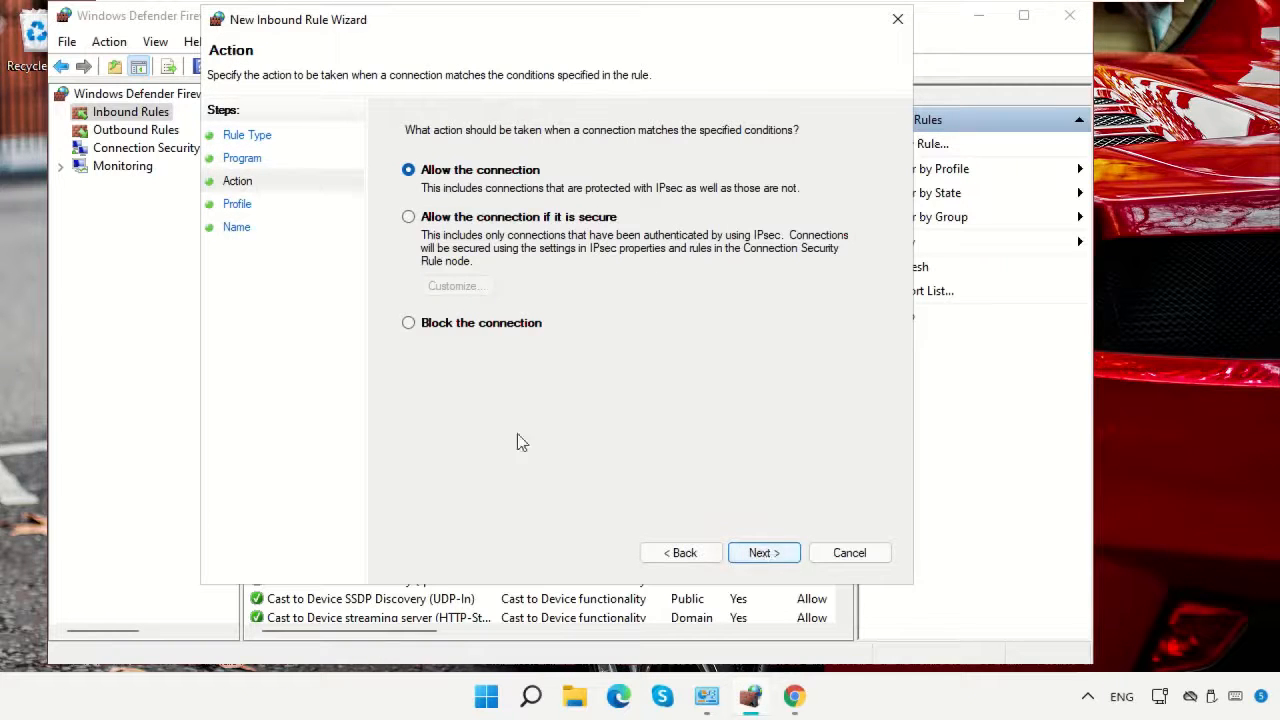
Step: Set the inbound rule to block the connection on the Domain, Private and Public profiles, and finish it with the name Chrome
left_click(419, 330)
left_click(760, 553)
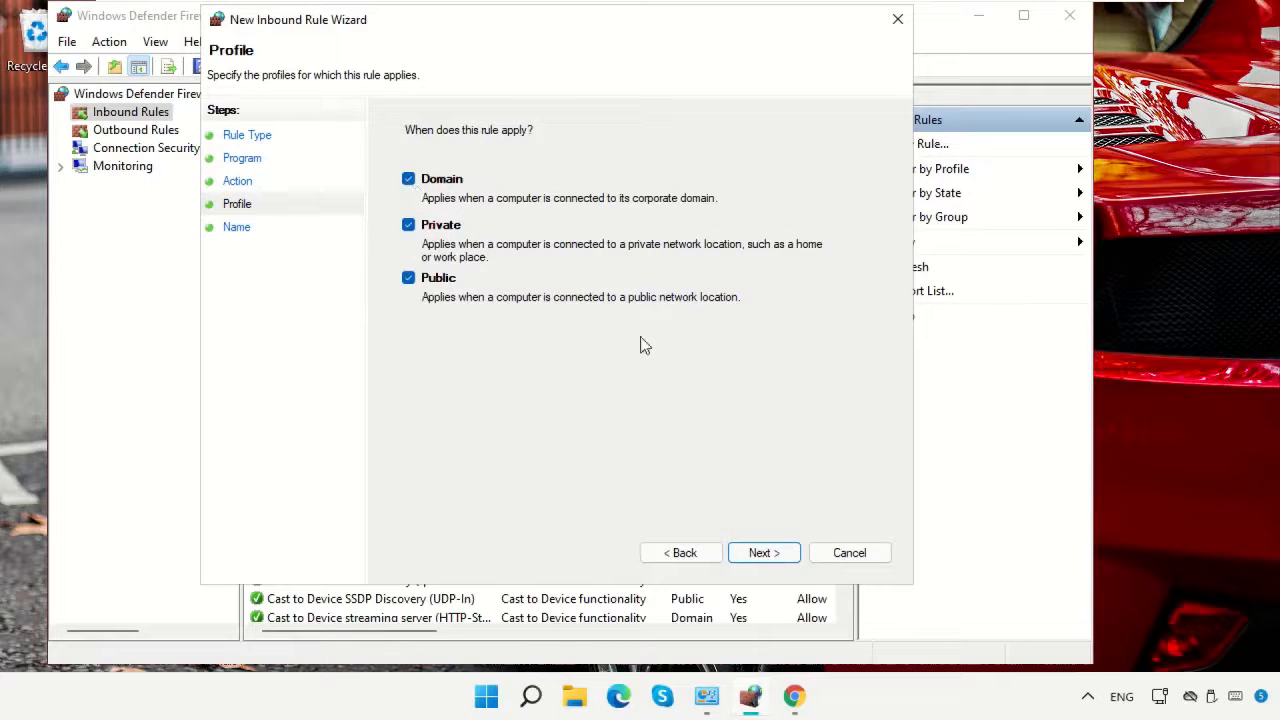
left_click(767, 562)
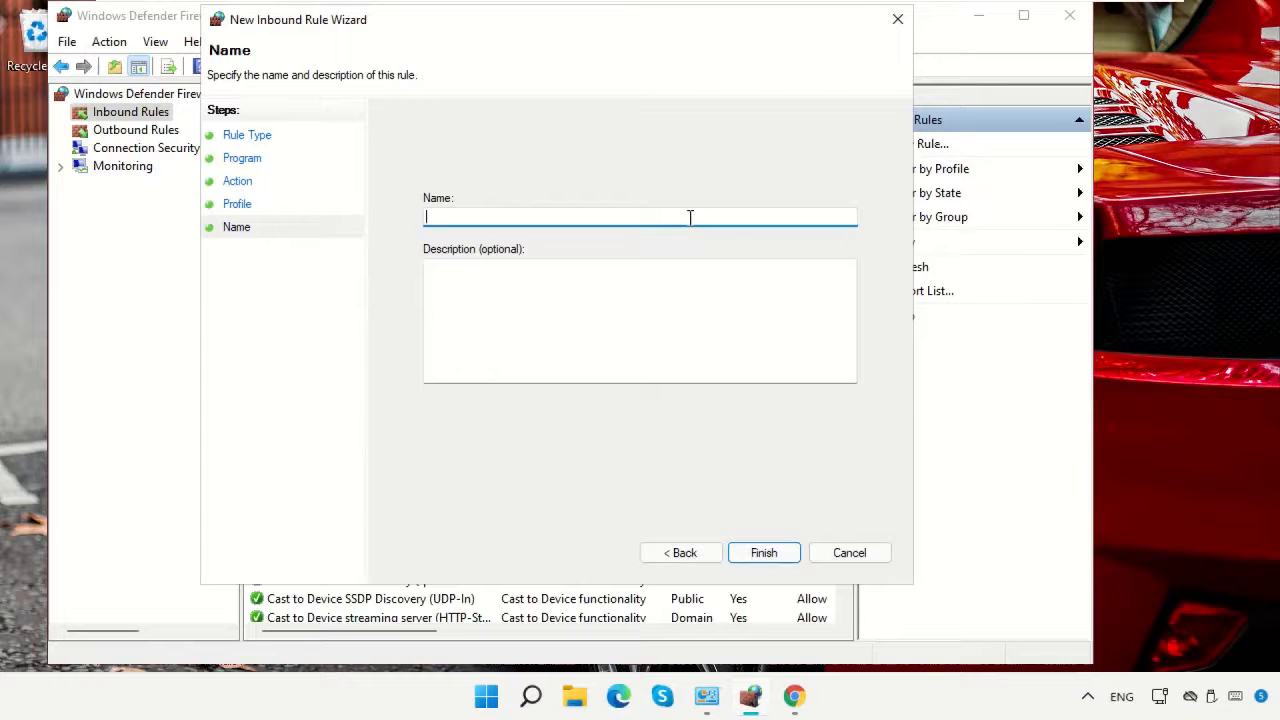
type("Chrome")
left_click(766, 552)
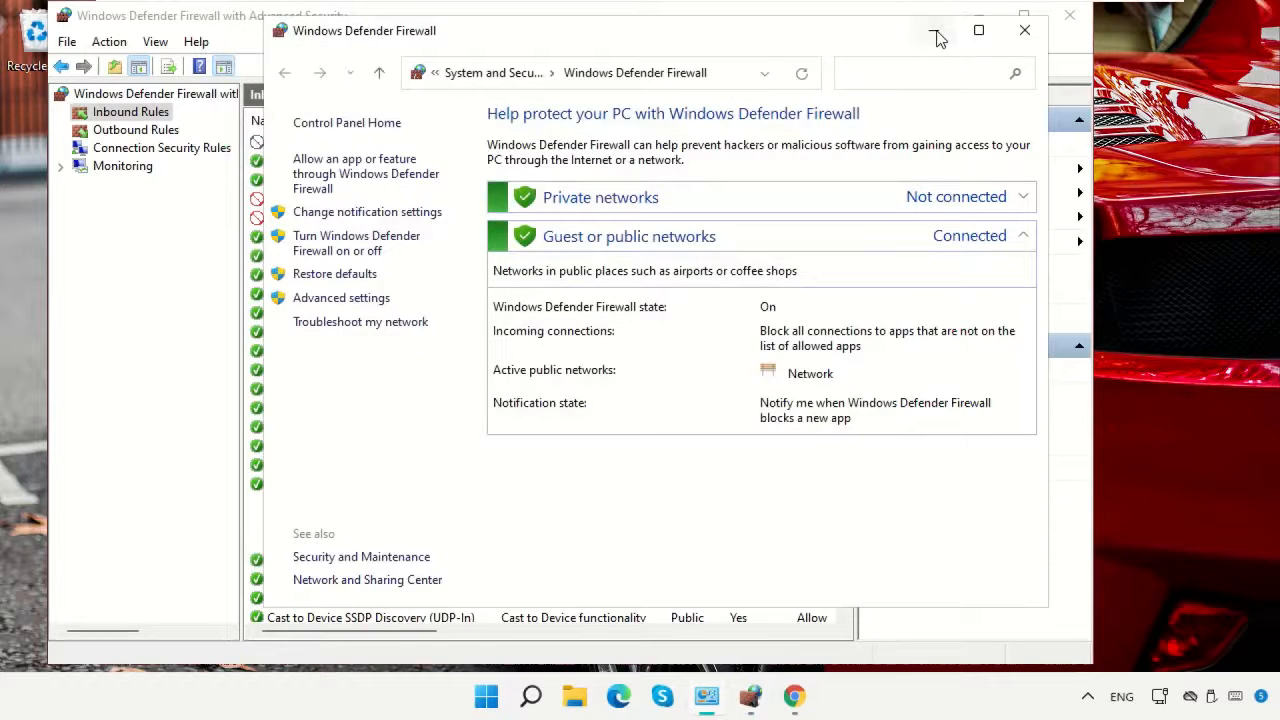
Step: Start a new outbound rule of type Program and open the file browser for its specific program path
left_click(936, 35)
left_click(120, 131)
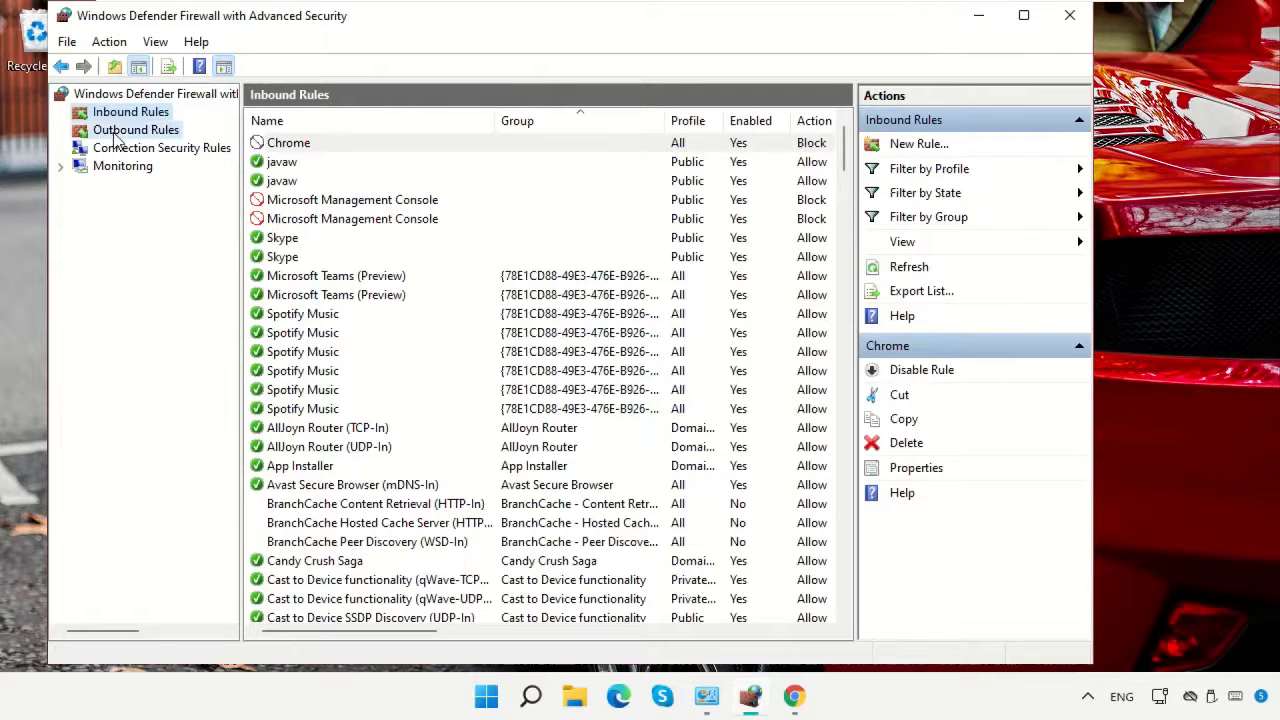
left_click(910, 145)
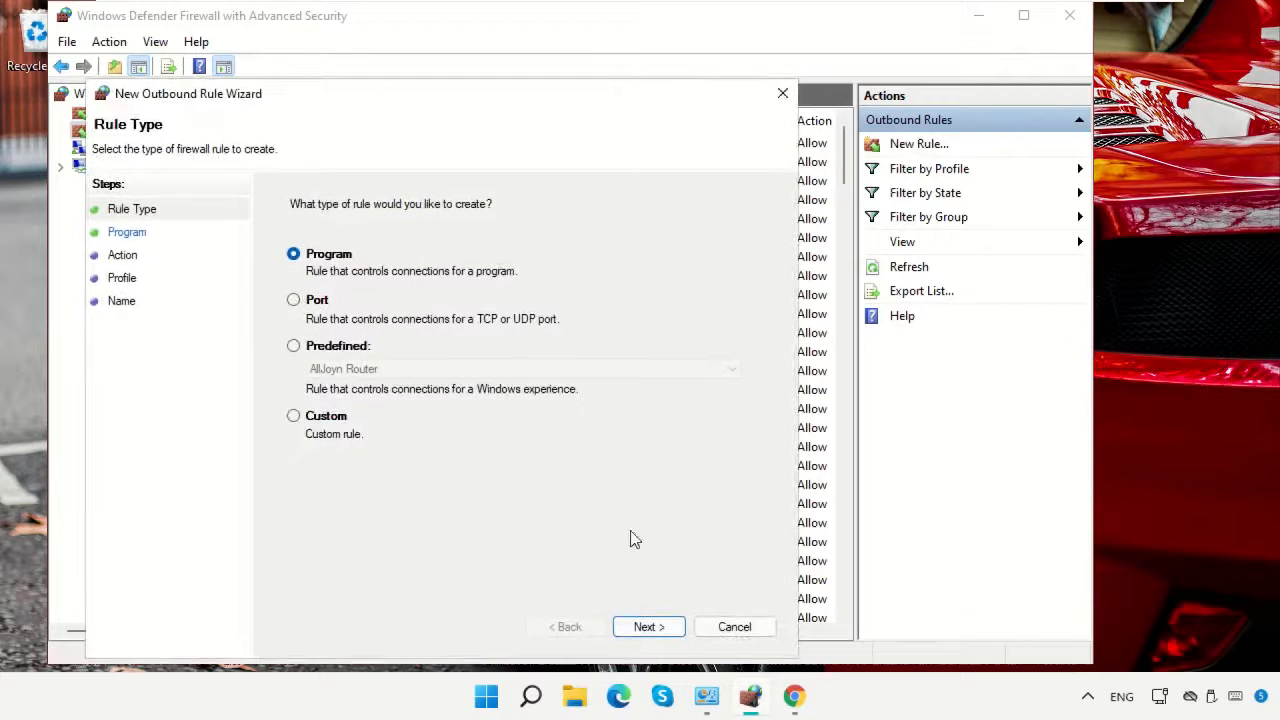
left_click(648, 626)
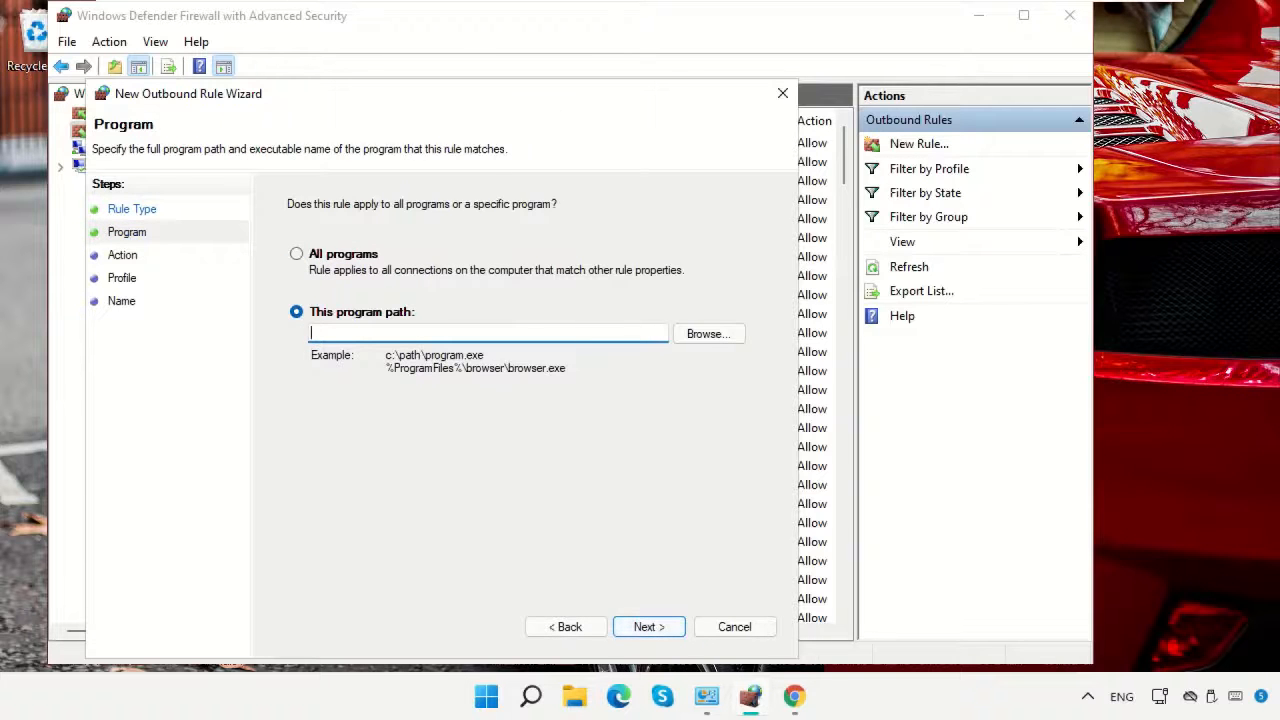
left_click_drag(527, 106, 662, 31)
left_click(838, 260)
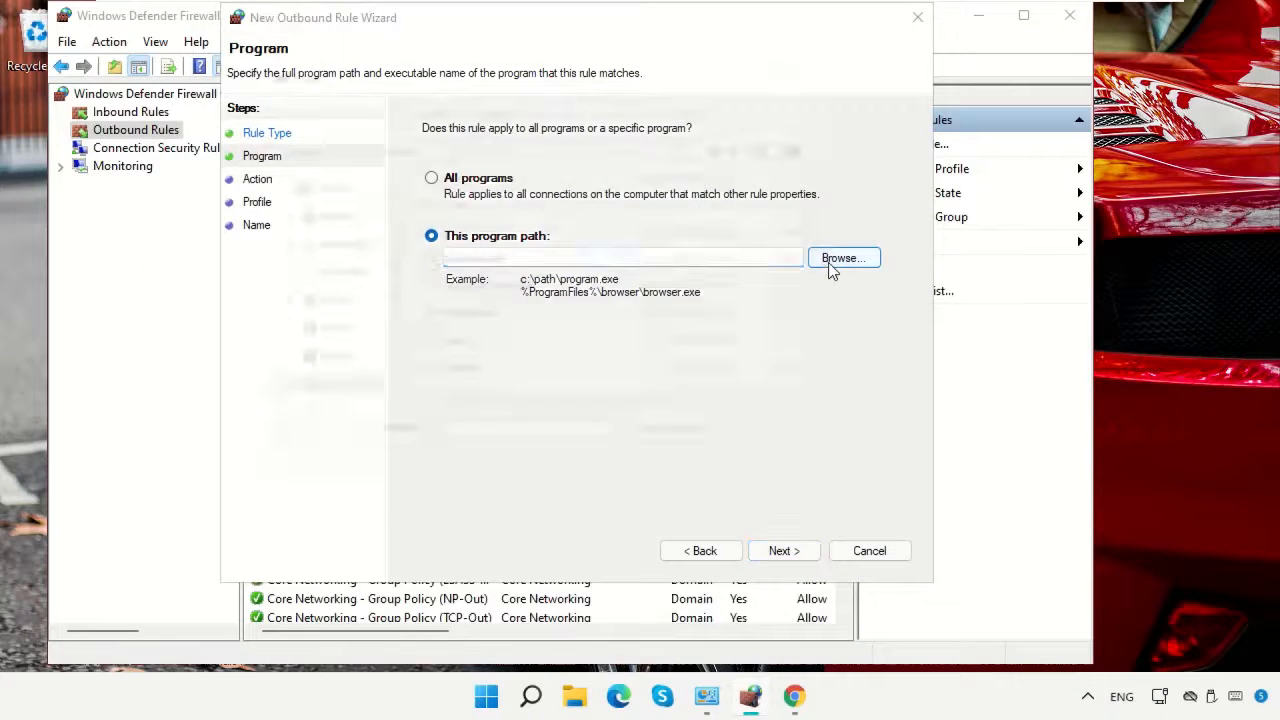
Step: Choose Google Chrome from the Start Menu\Programs folder as the outbound rule's program
left_click(530, 92)
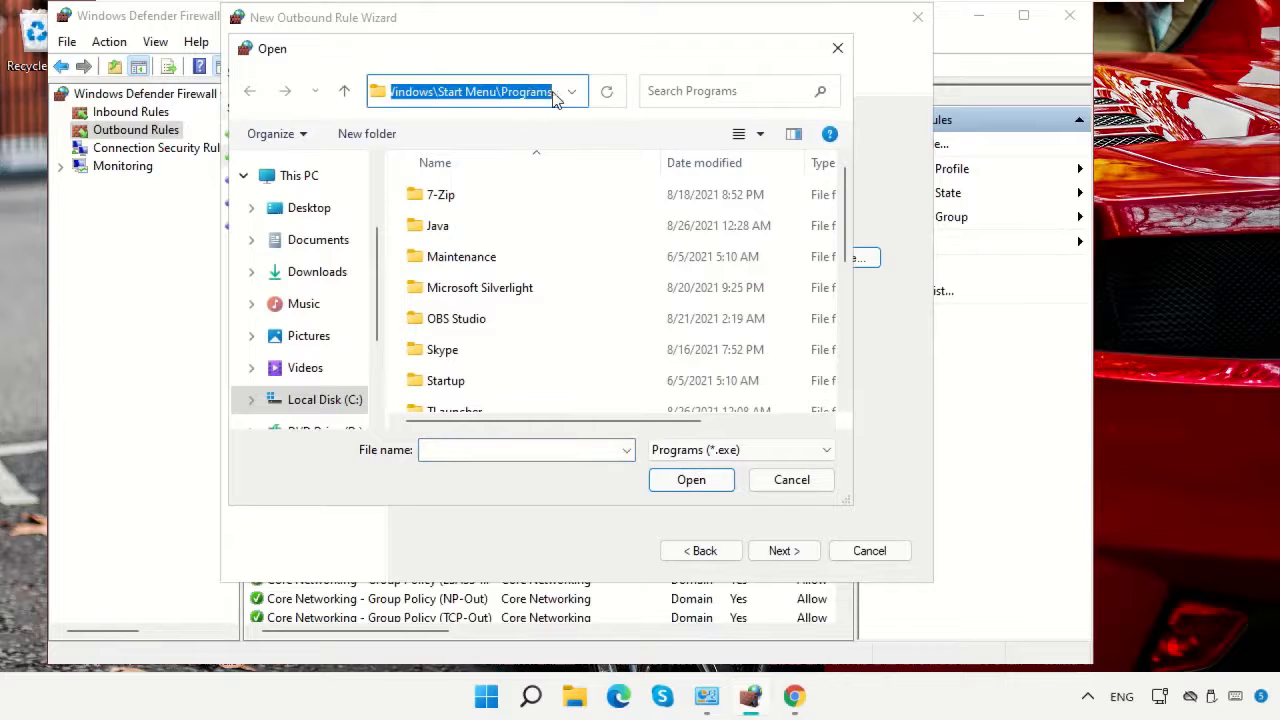
left_click(569, 92)
left_click(563, 91)
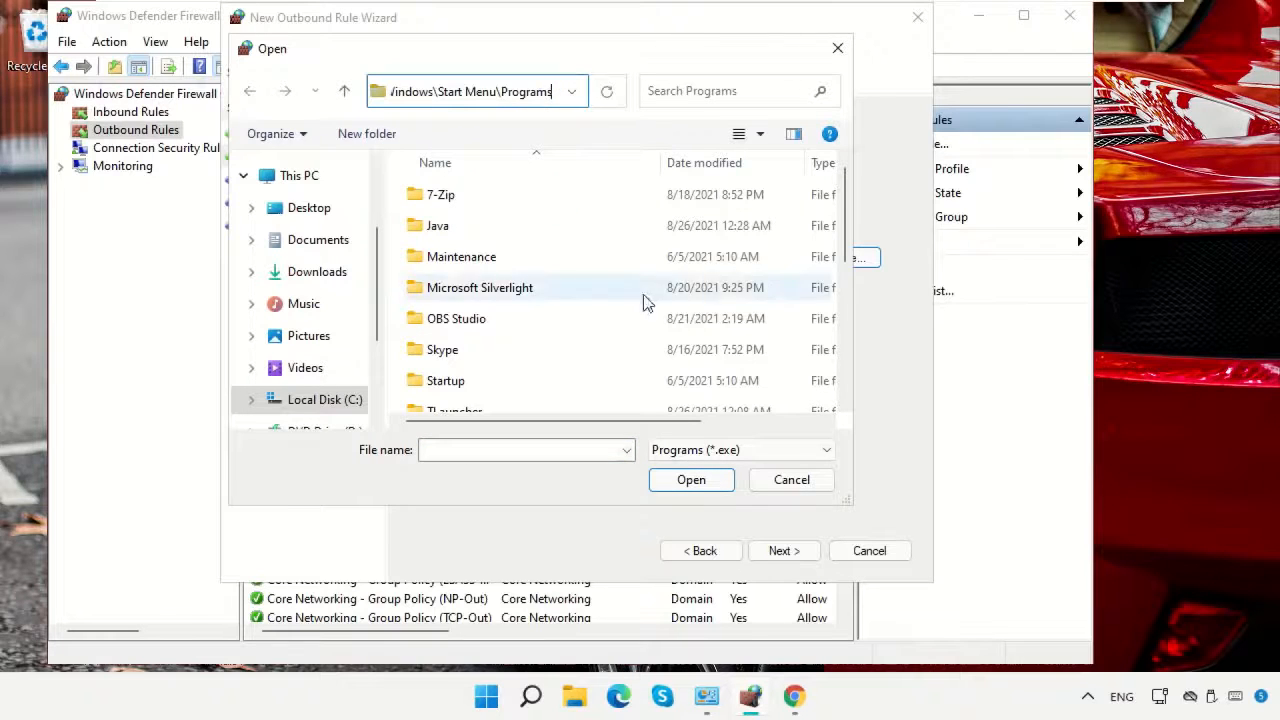
scroll(797, 246, "down", 3)
left_click(590, 337)
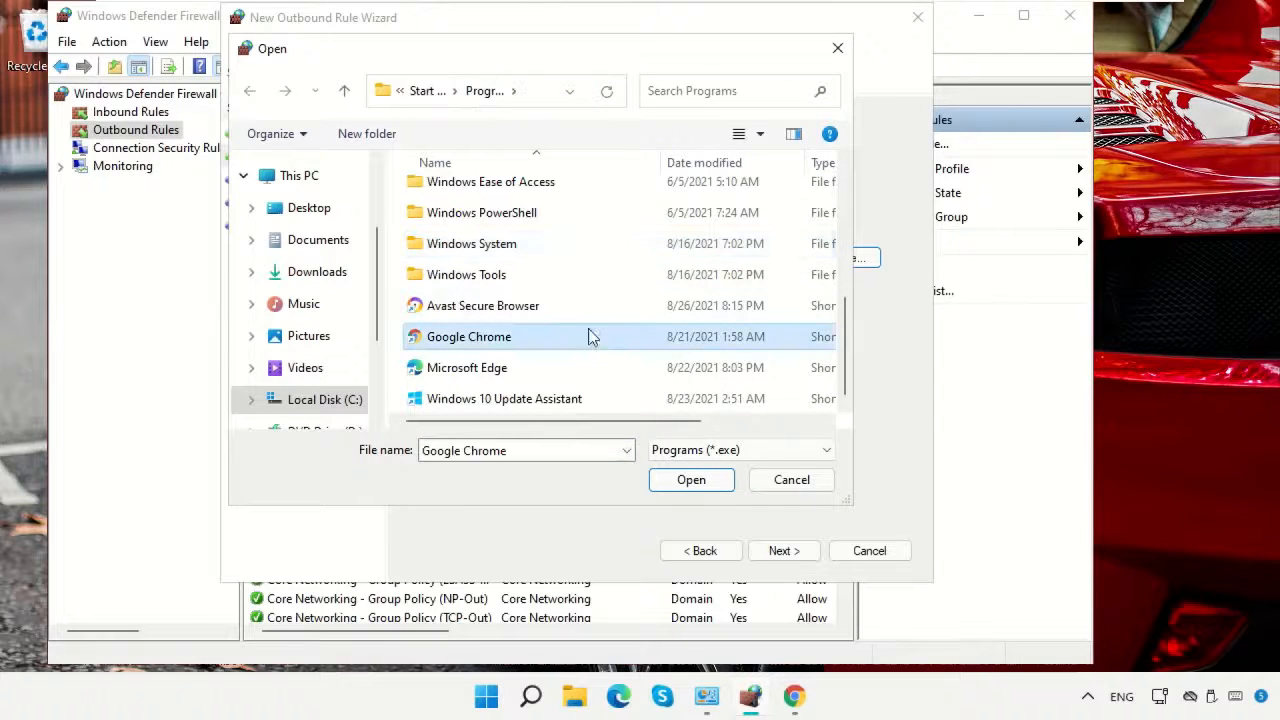
left_click(693, 480)
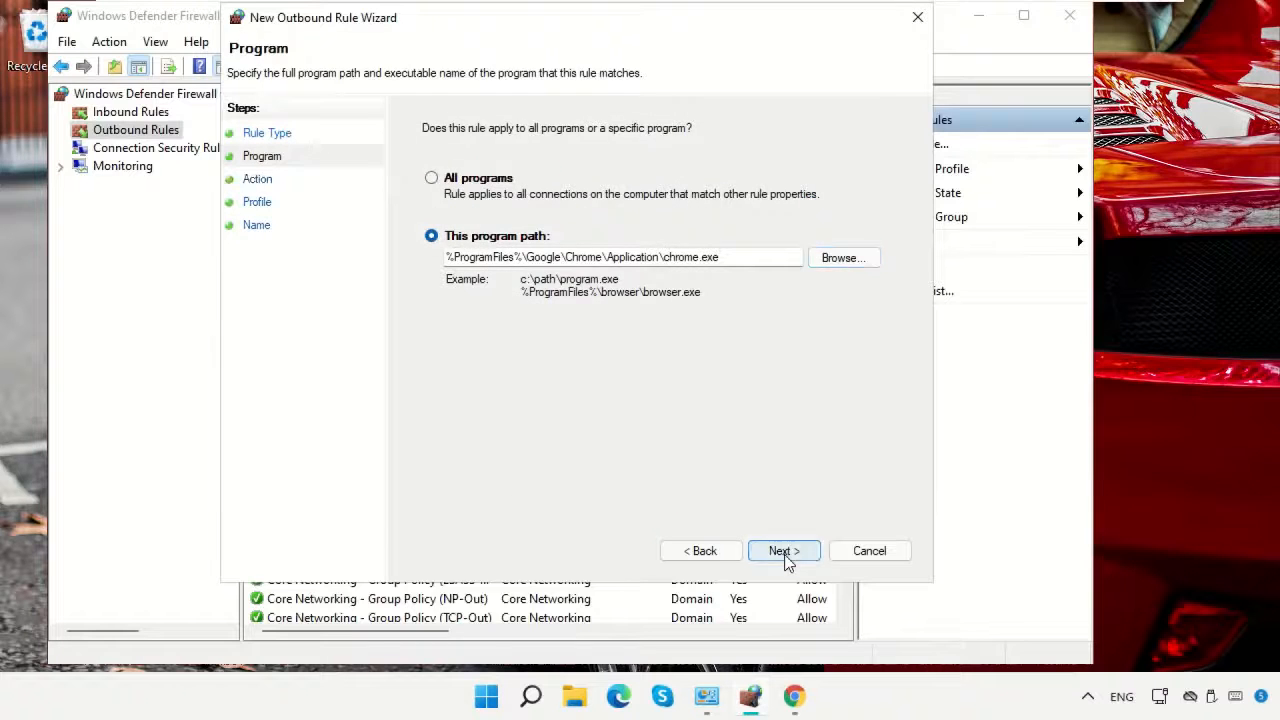
Step: Set the outbound rule to block the connection on the Domain, Private and Public profiles, and finish it with the name Chrome
left_click(784, 552)
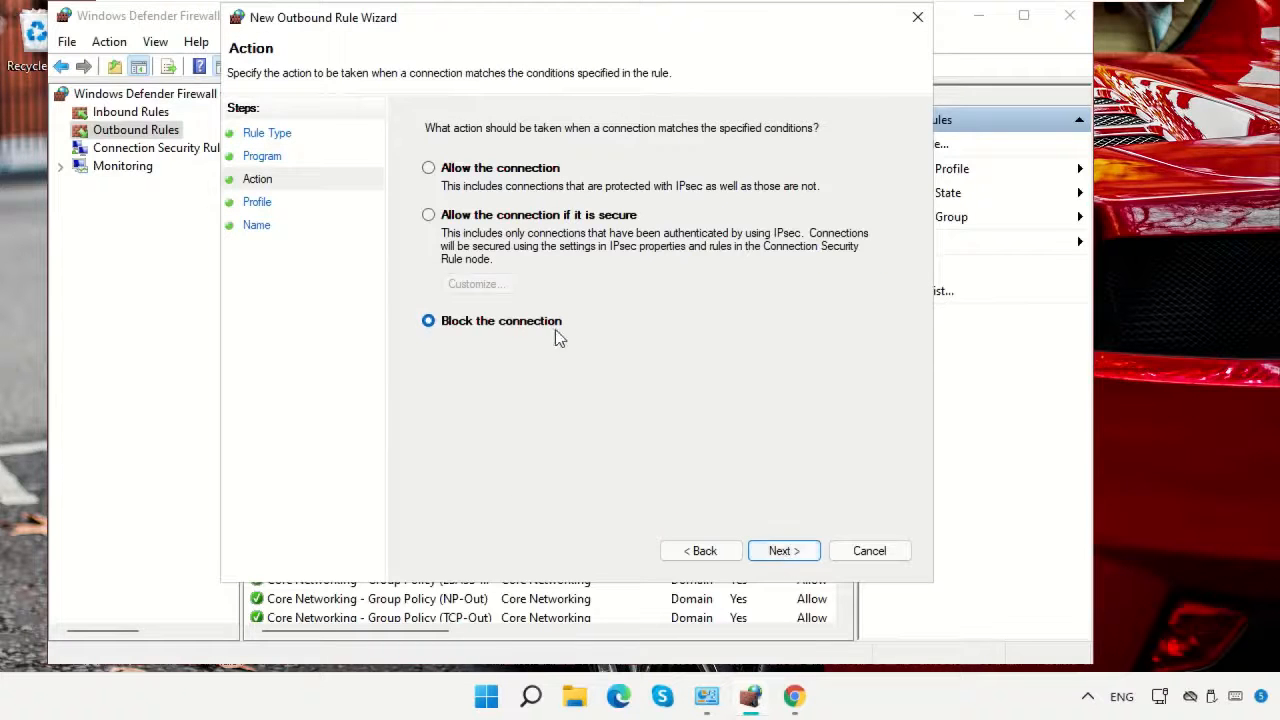
left_click(791, 551)
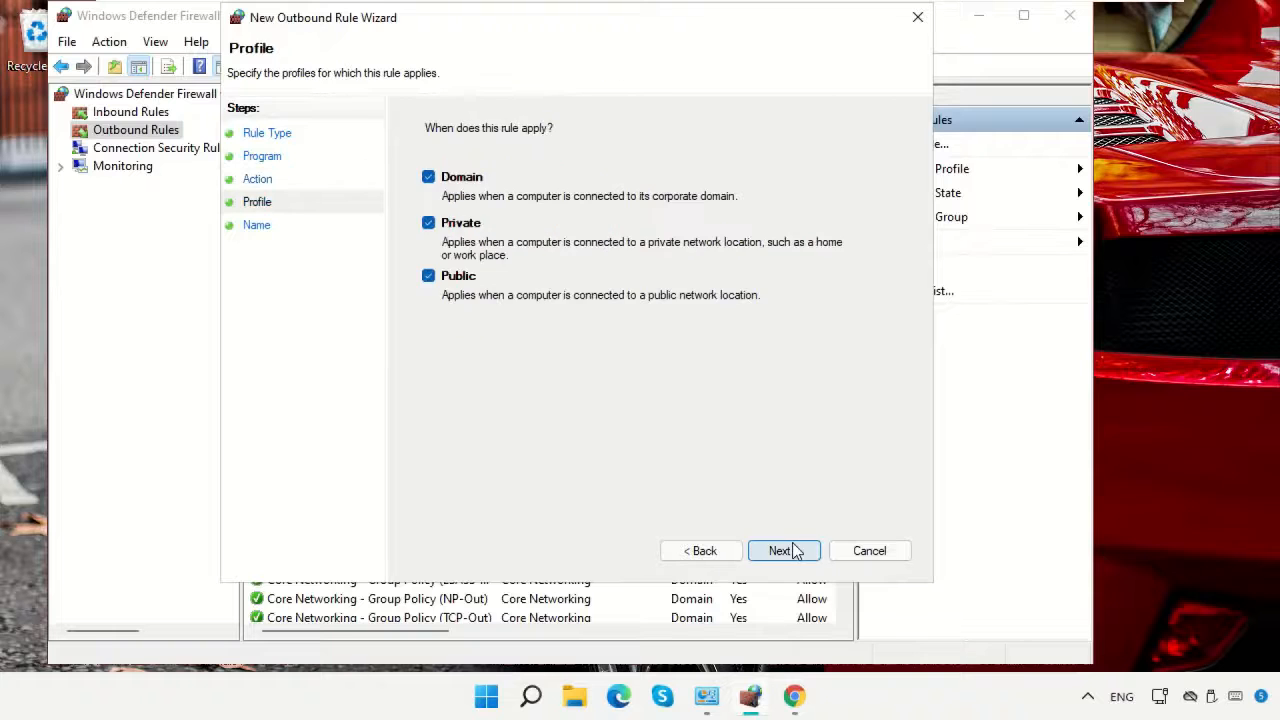
left_click(794, 551)
type("Chrome")
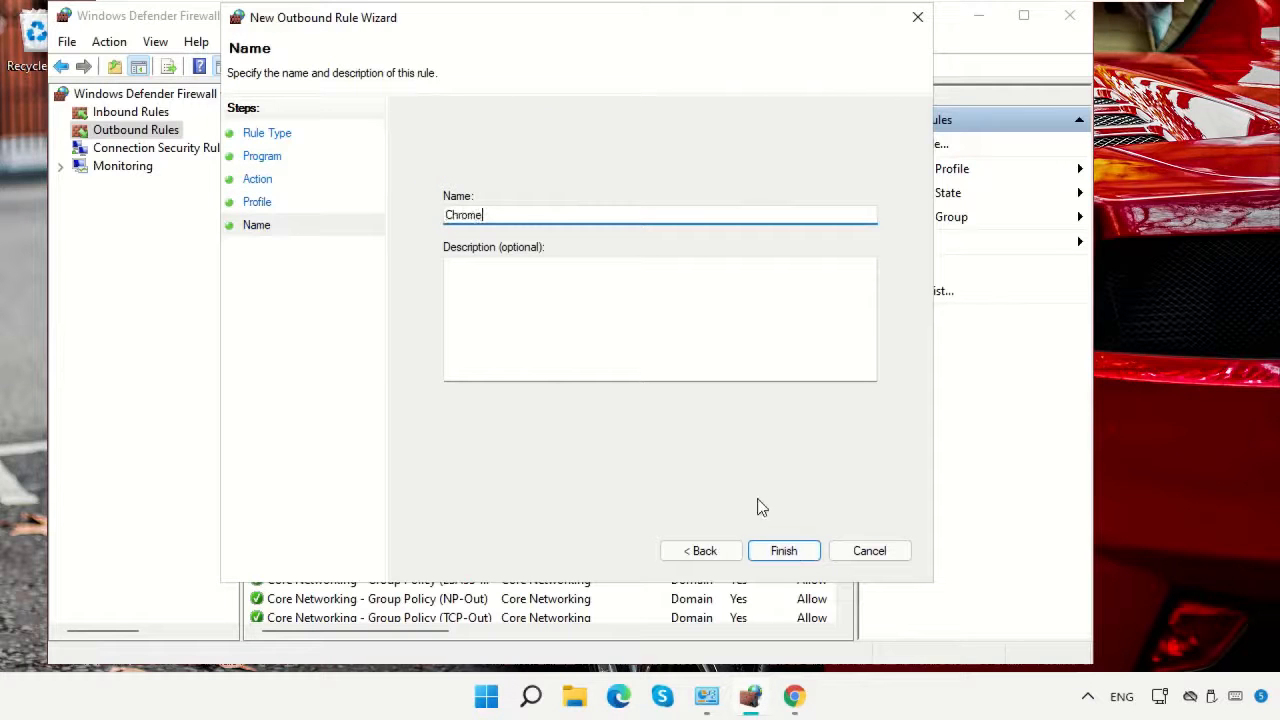
left_click(800, 549)
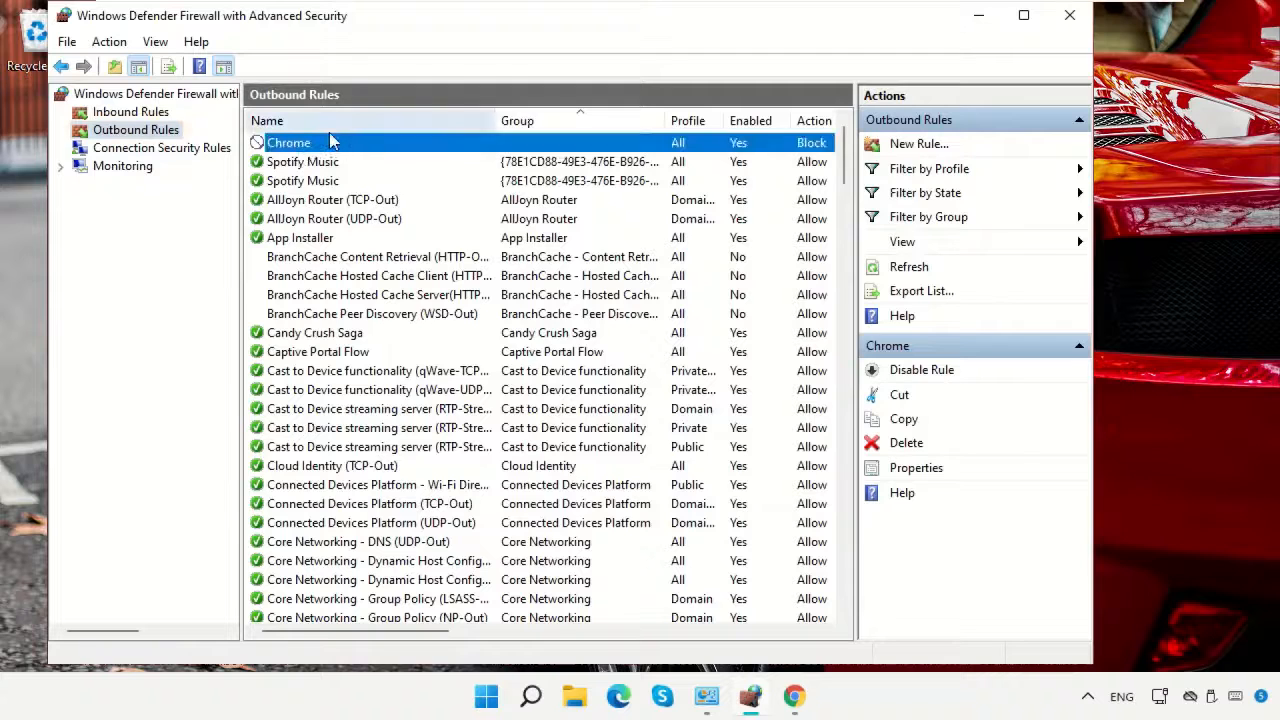
Step: Check the Chrome entry in the inbound rules, and switch to Google Chrome to reload google.com as a connection test
left_click(150, 112)
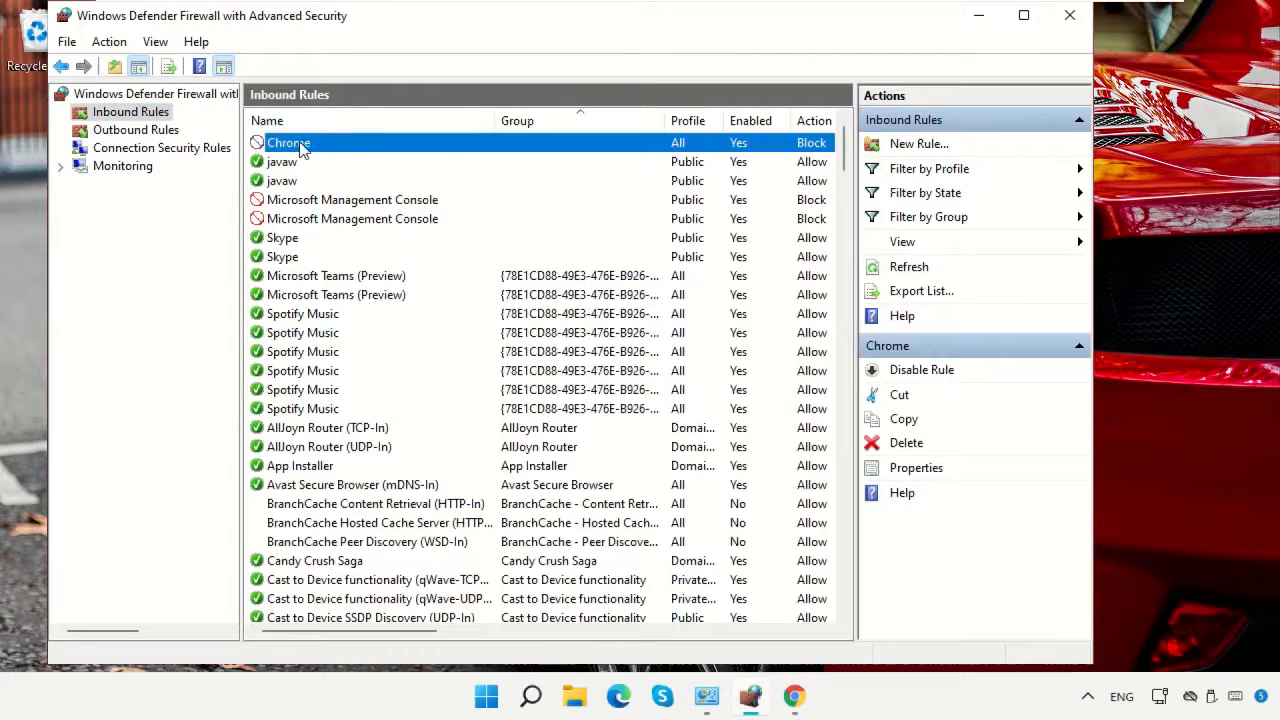
left_click(979, 16)
left_click(794, 696)
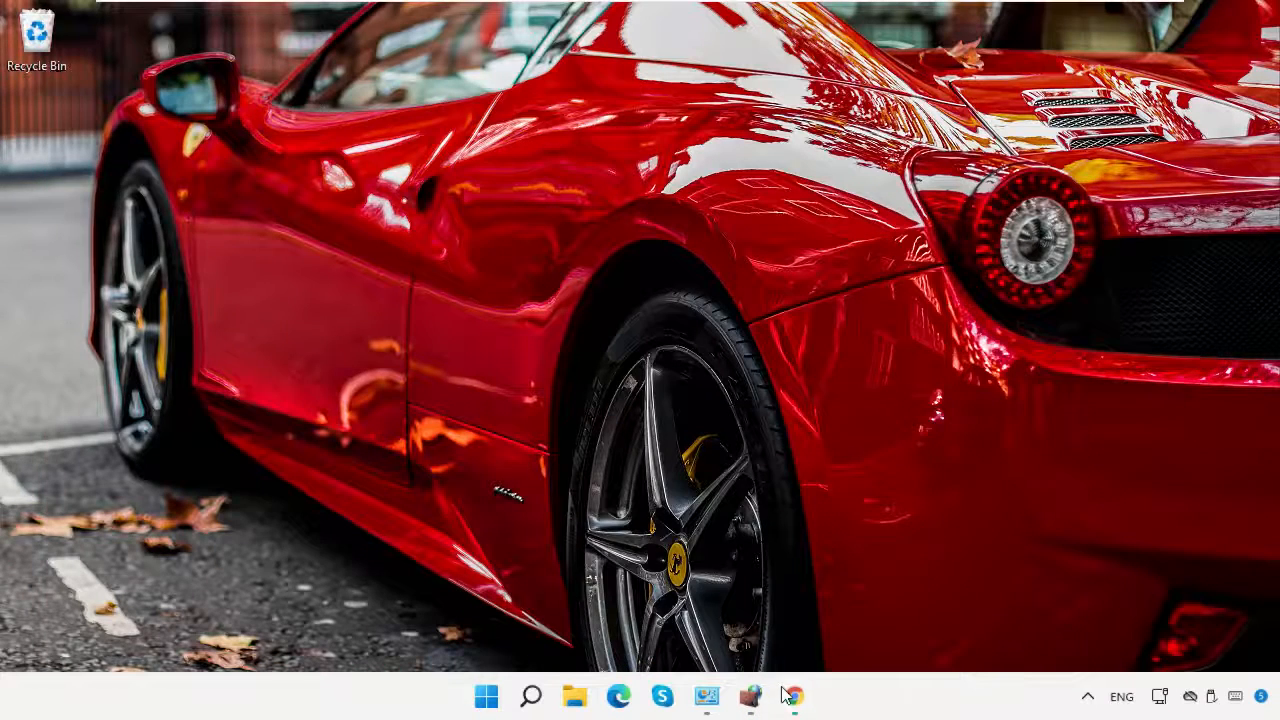
left_click(279, 88)
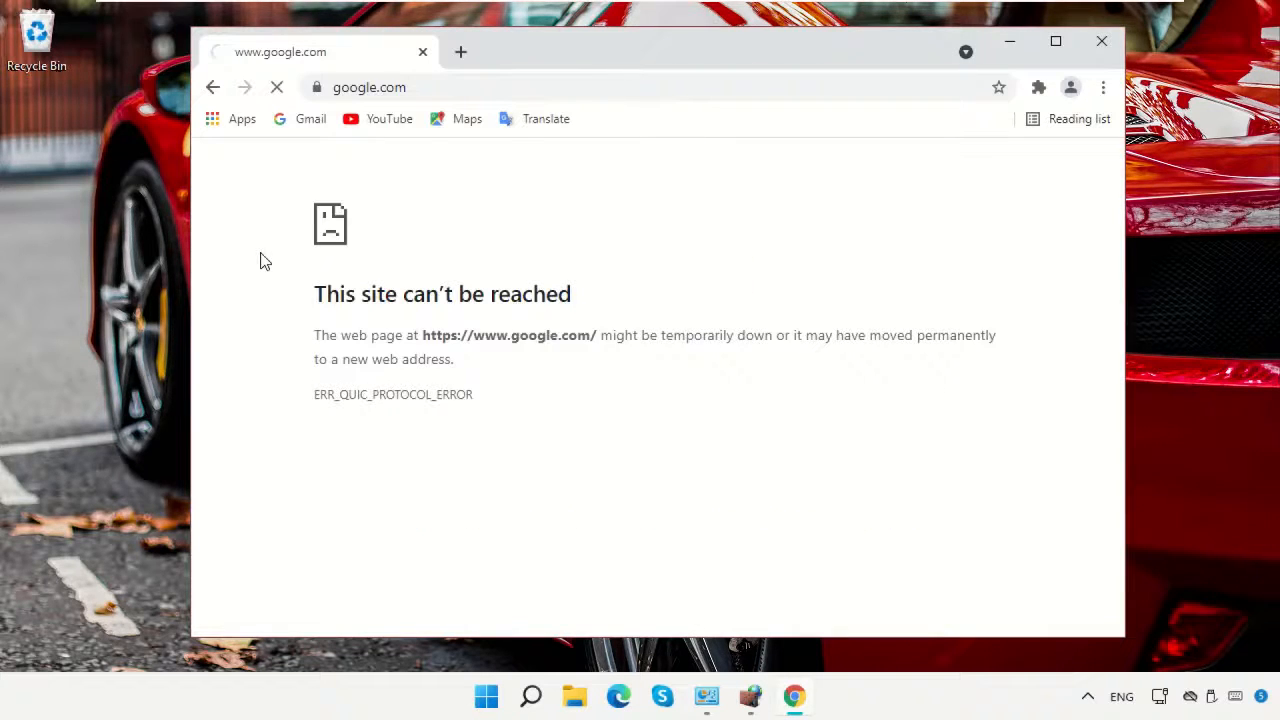
left_click(461, 52)
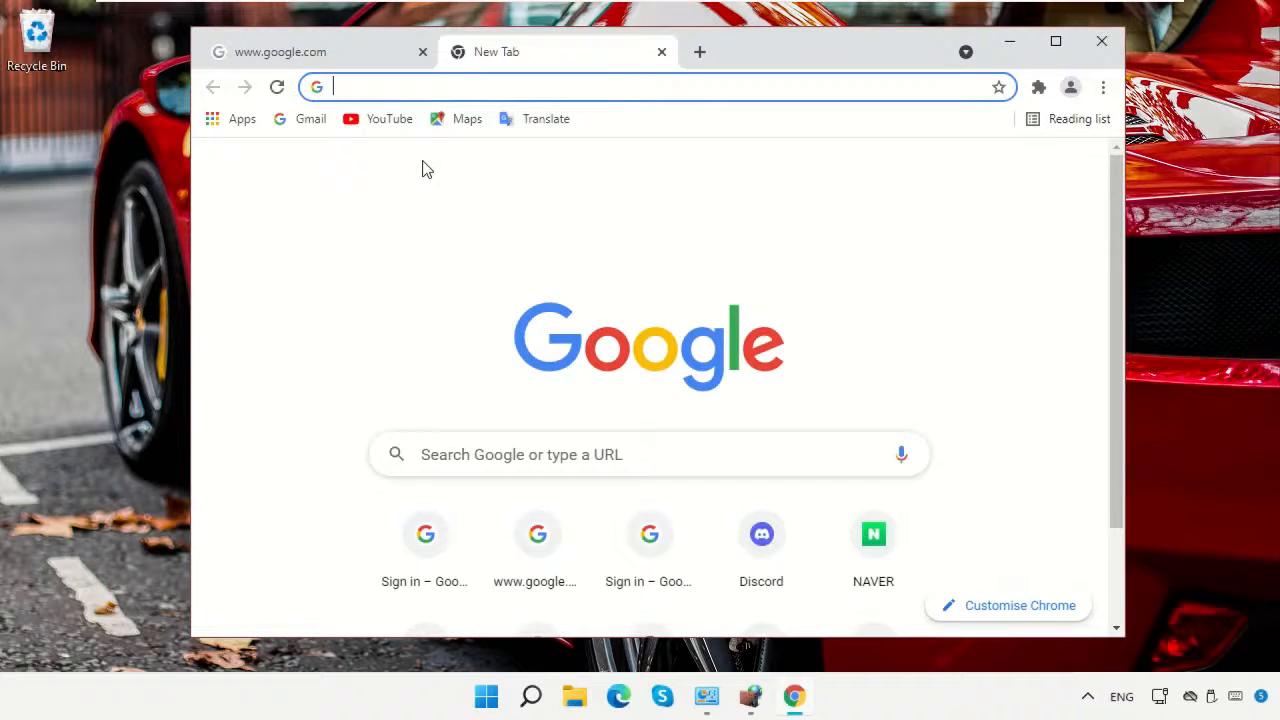
type("www.google.com")
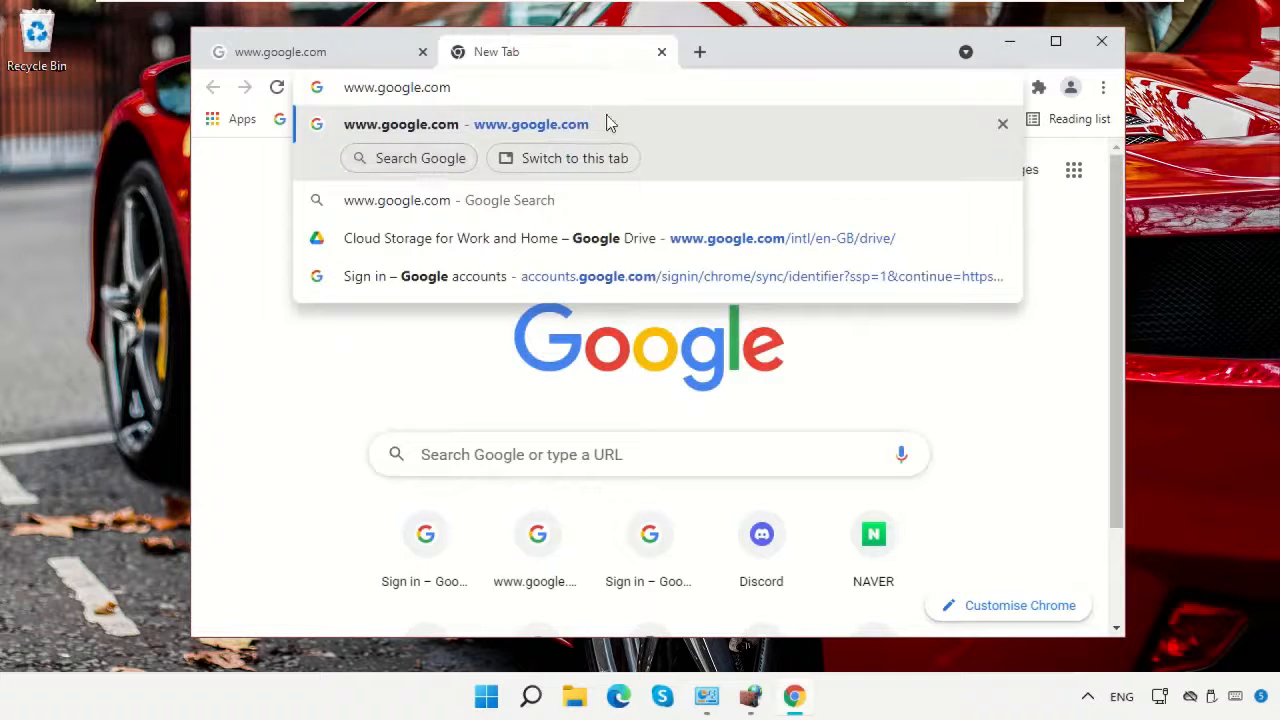
key("Return")
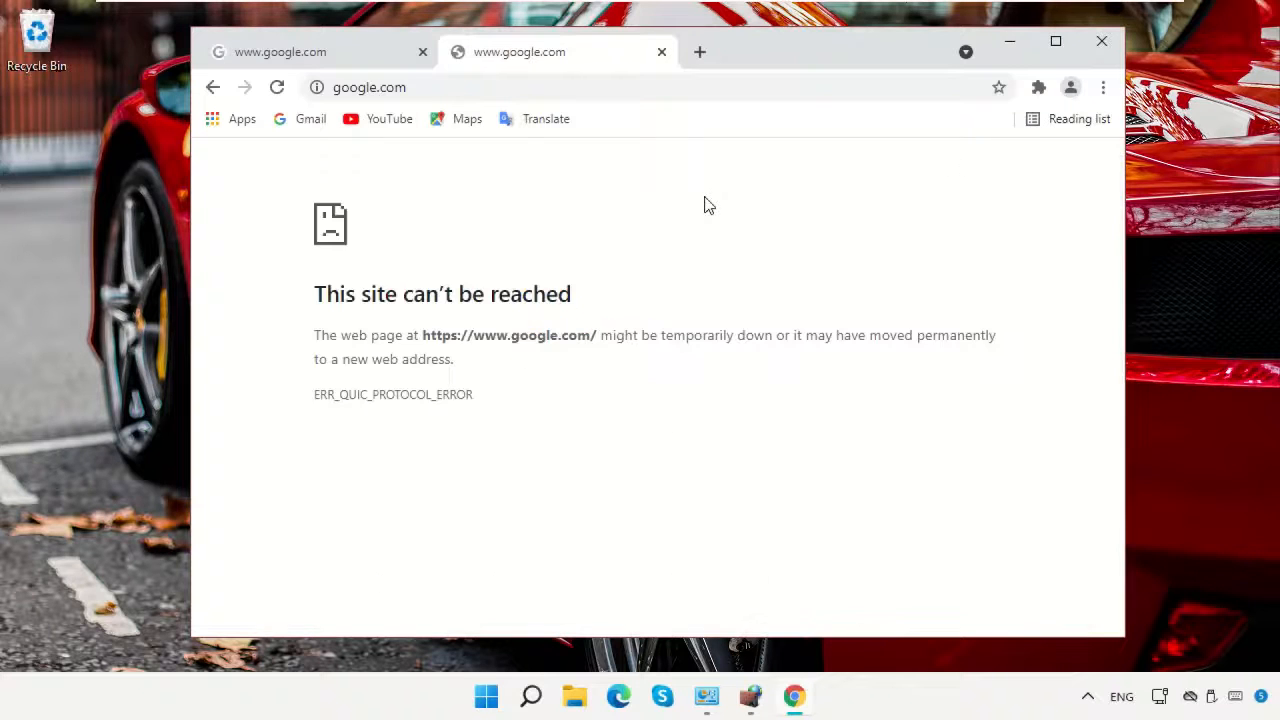
key("F5")
left_click(422, 52)
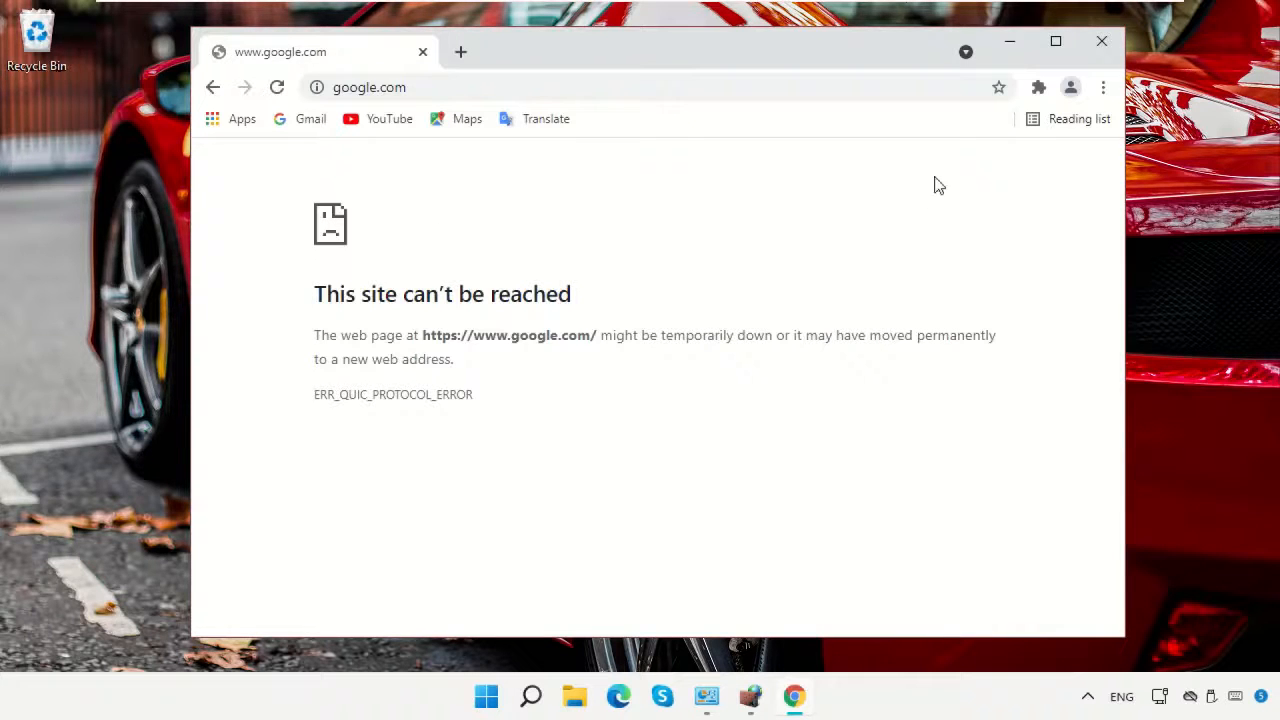
left_click(1008, 44)
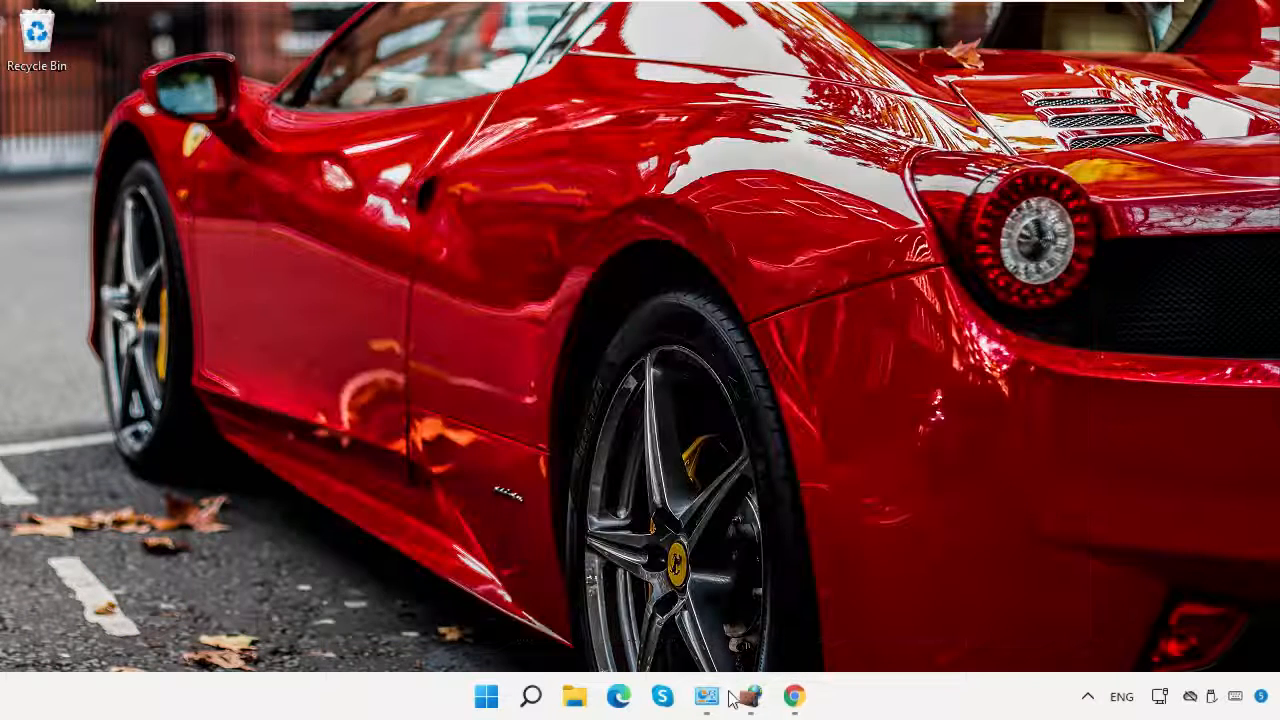
Step: Switch to Windows Defender Firewall with Advanced Security and disable the Chrome rule in both the inbound and outbound rules
left_click(706, 697)
left_click(748, 698)
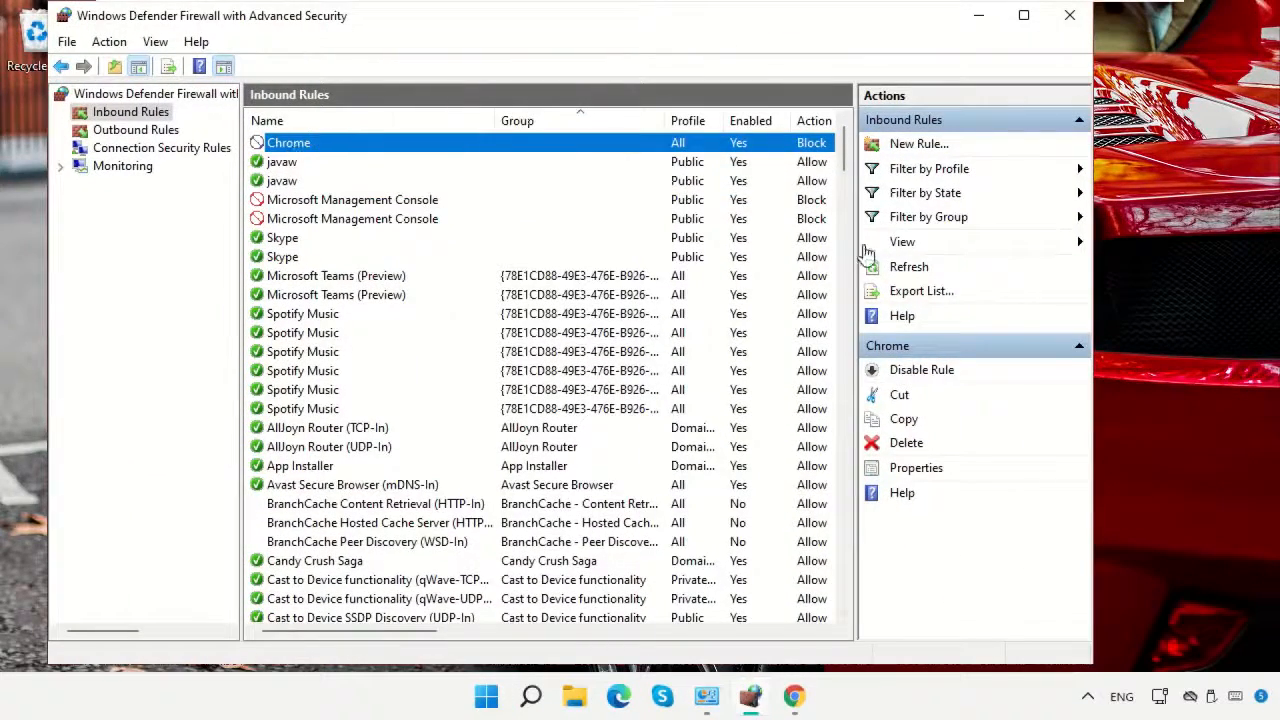
left_click(905, 372)
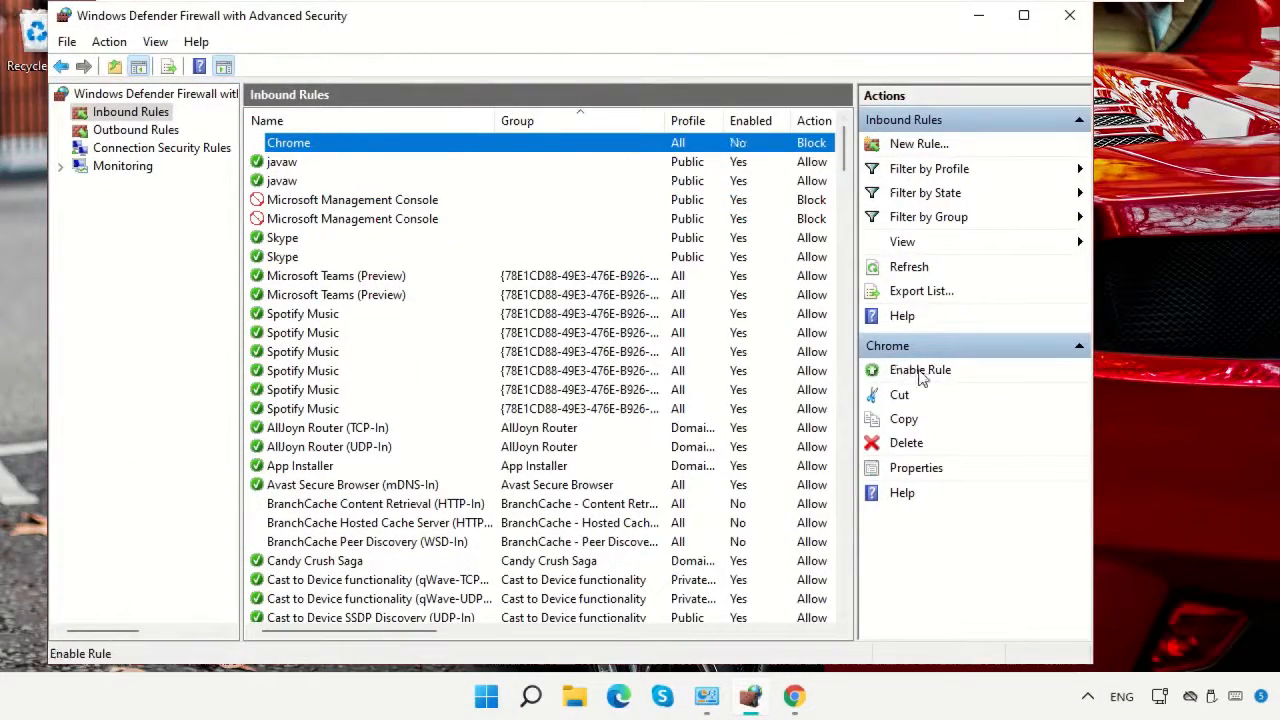
left_click(135, 130)
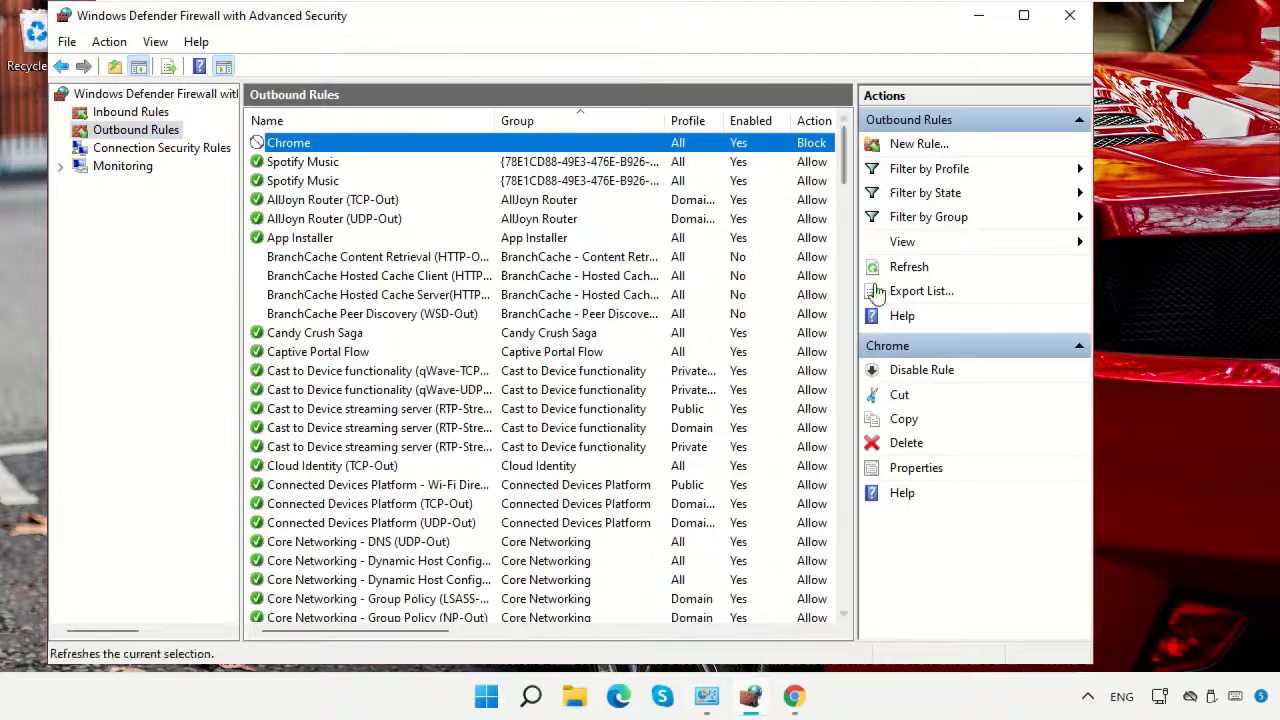
left_click(905, 370)
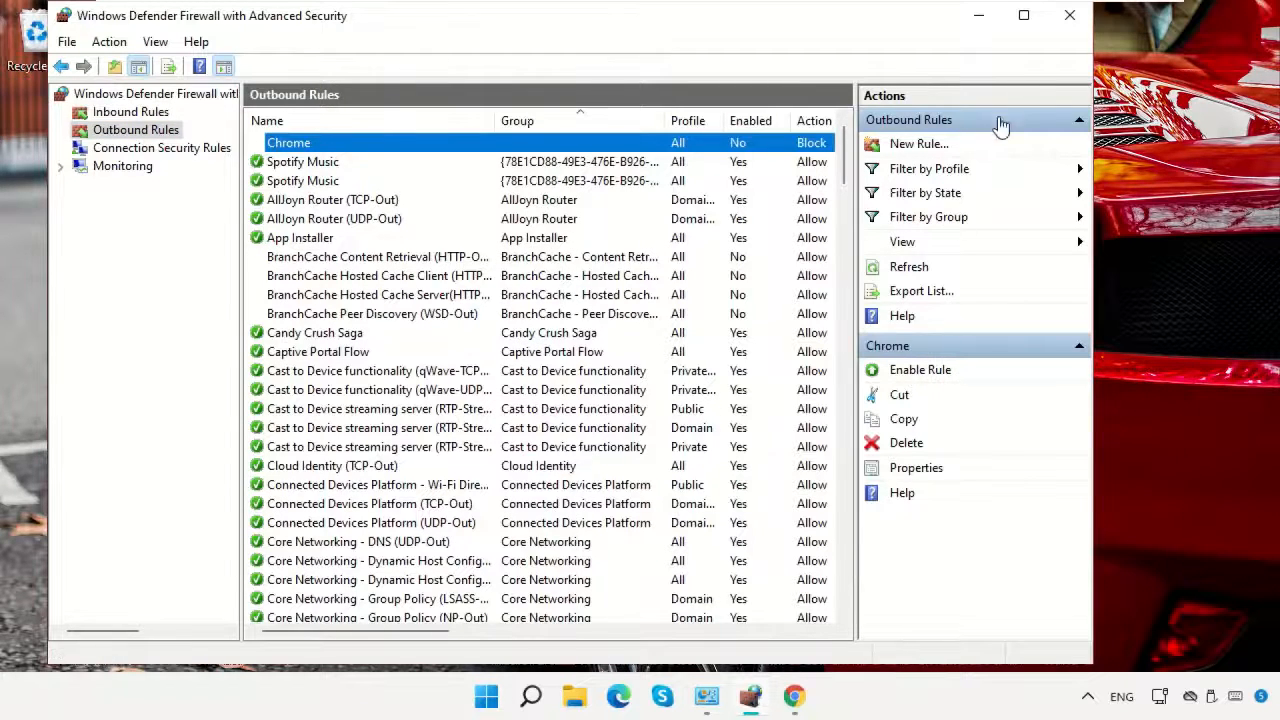
Step: Minimize the firewall window and reload google.com in Google Chrome to test access with the rules disabled
left_click(978, 15)
left_click(972, 23)
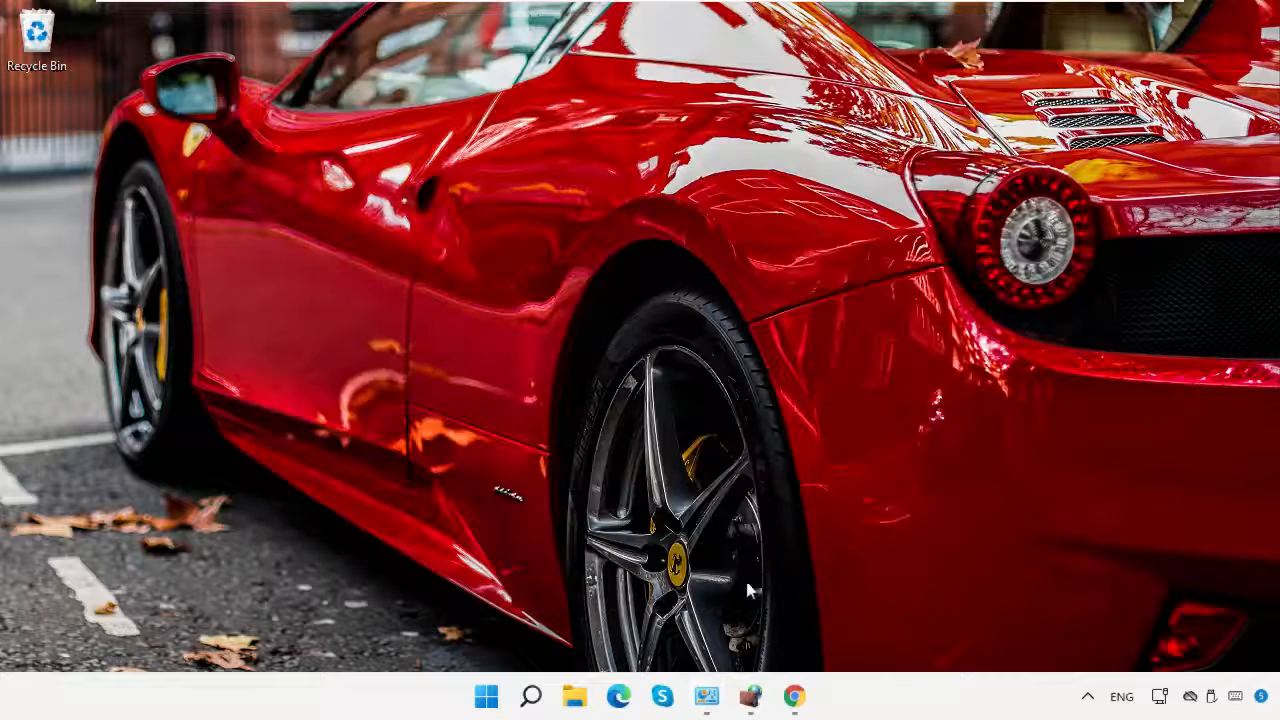
left_click(794, 696)
left_click(279, 89)
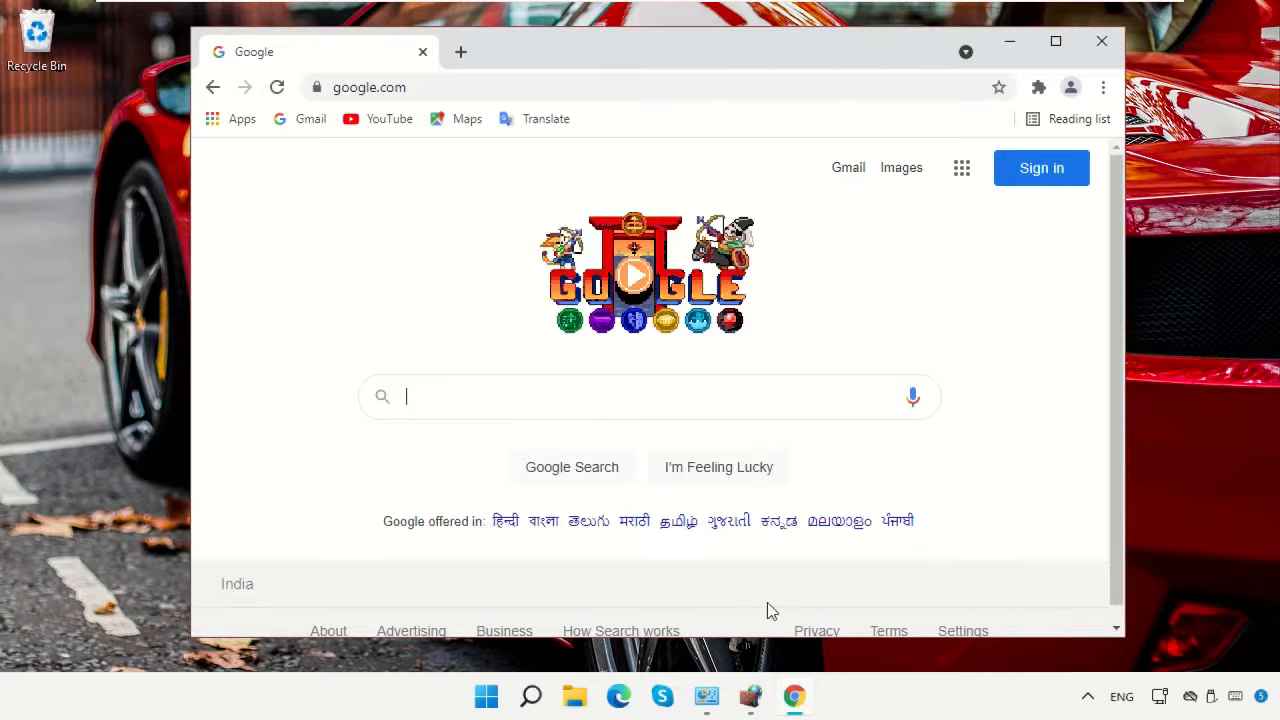
Step: Return to the firewall window and enable the Chrome rule in both the outbound and inbound rules
left_click(750, 696)
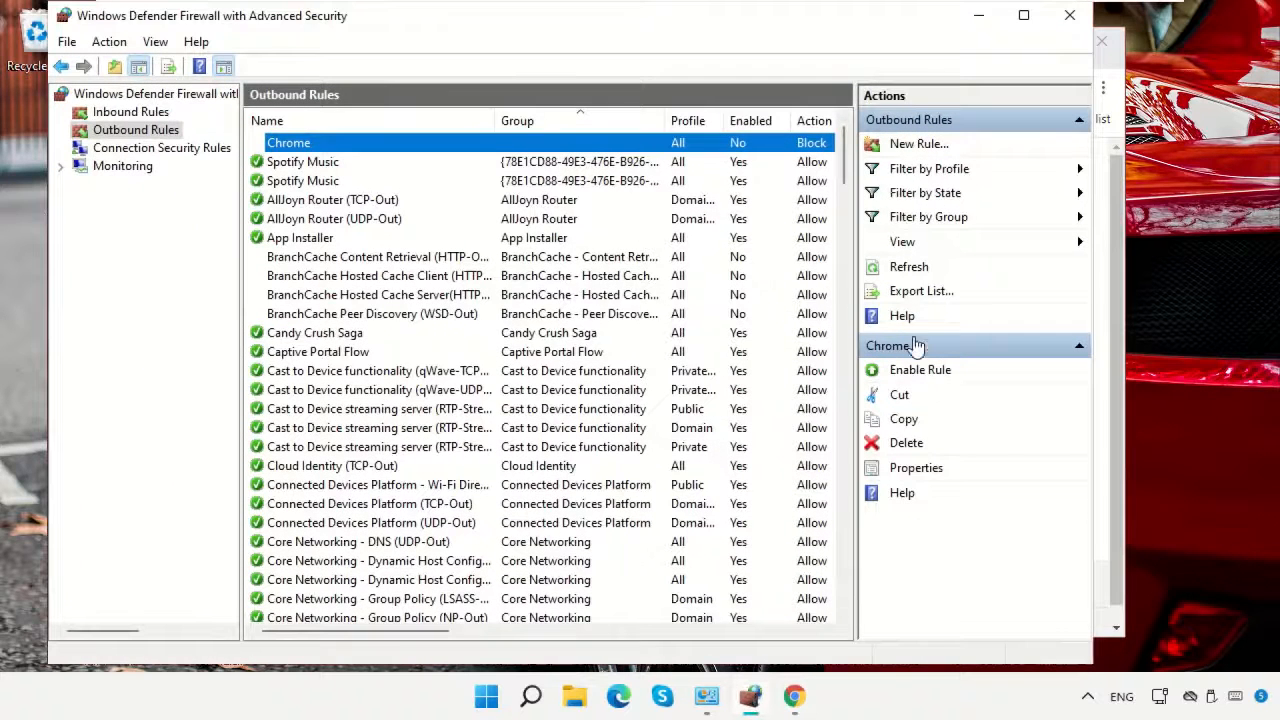
left_click(906, 369)
left_click(158, 114)
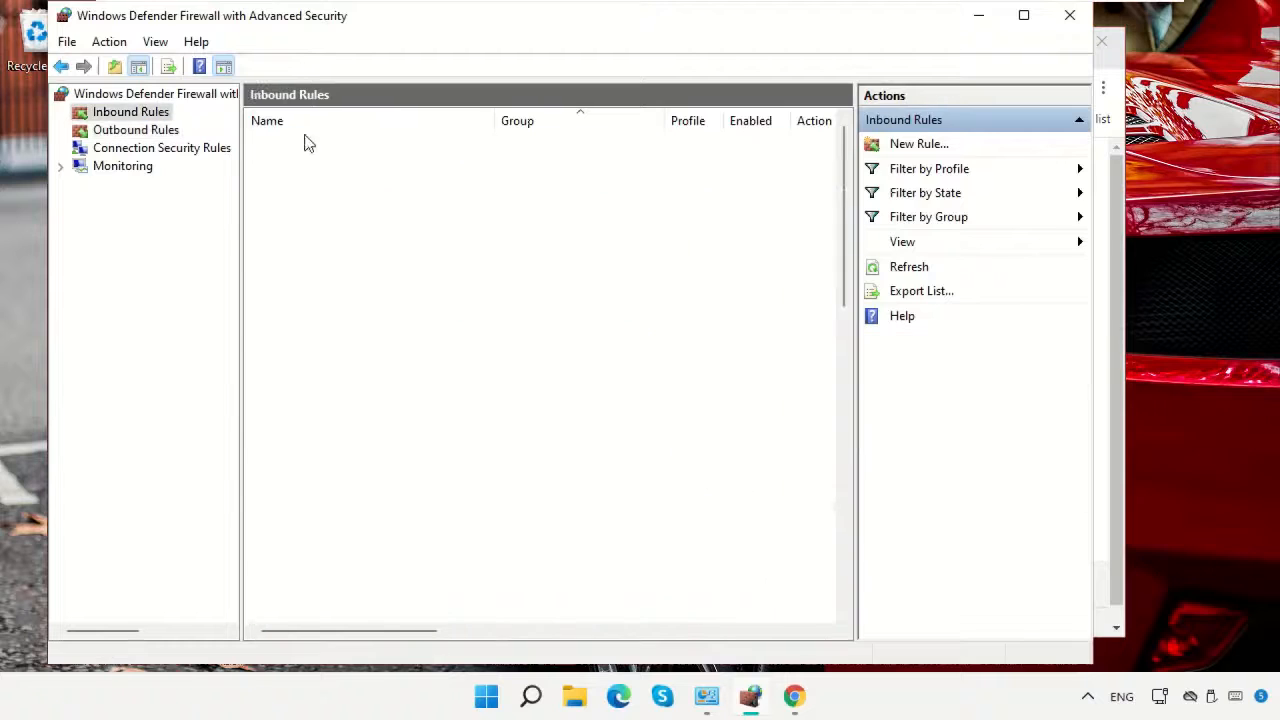
left_click(905, 369)
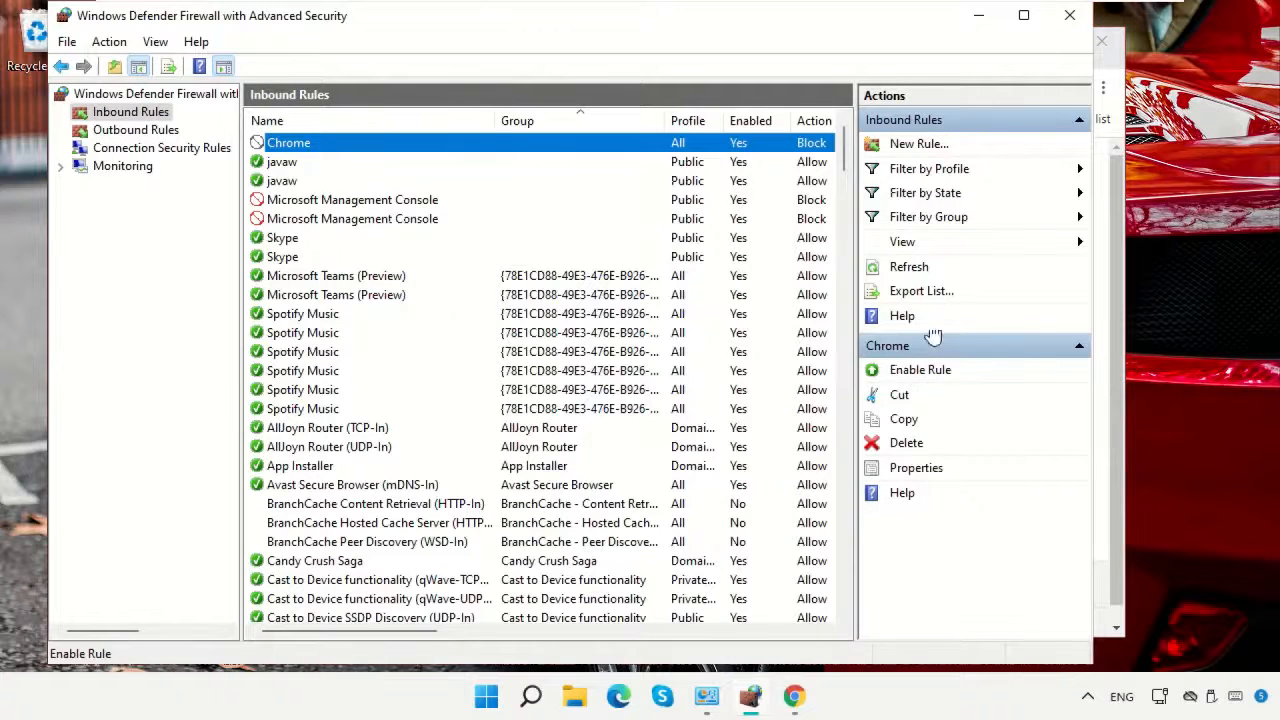
Step: Minimize the firewall window, reload google.com in Google Chrome to test the re-enabled rules, and close the browser
left_click(979, 16)
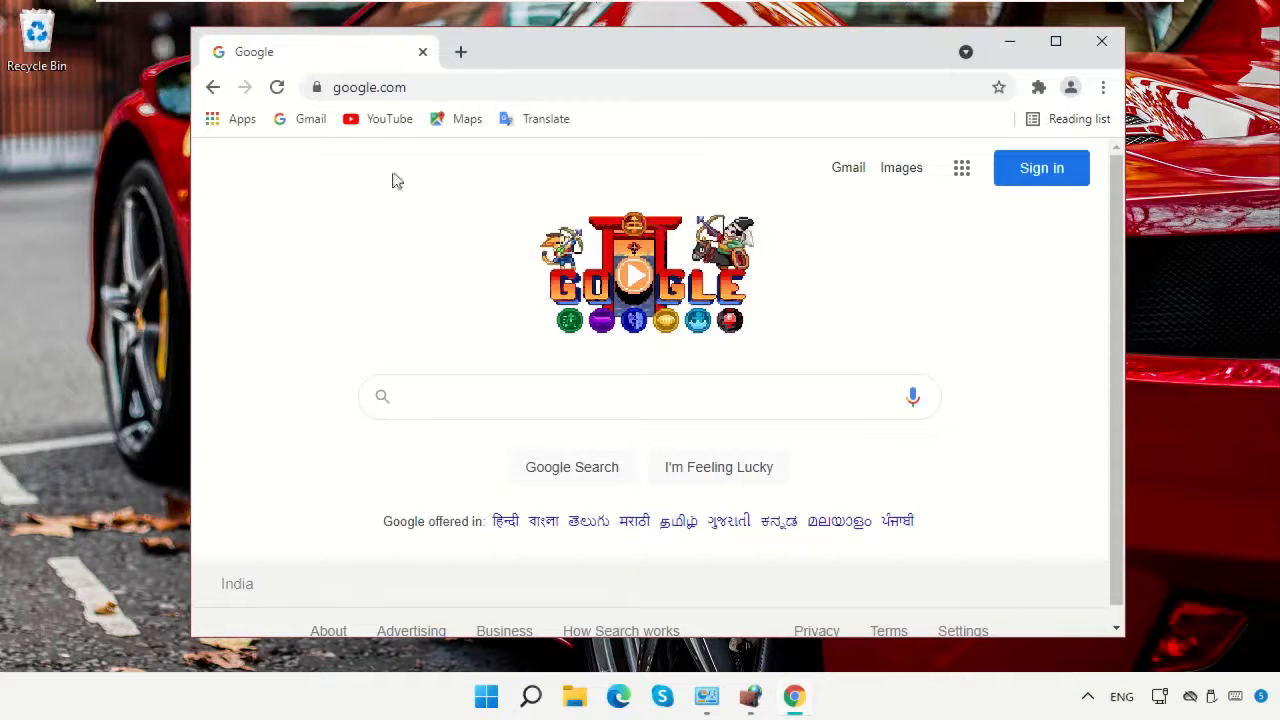
left_click(277, 87)
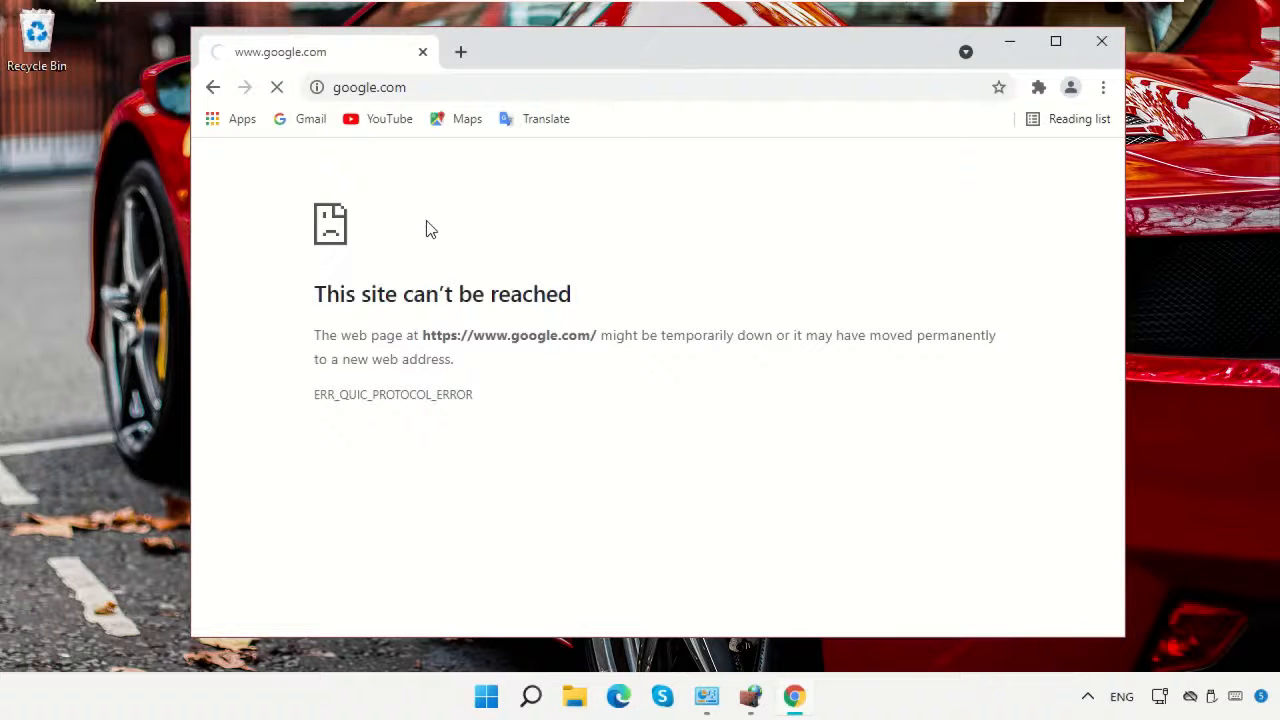
left_click(1101, 41)
Step: Reopen the firewall window and delete the Chrome rule from the inbound rules
left_click(773, 692)
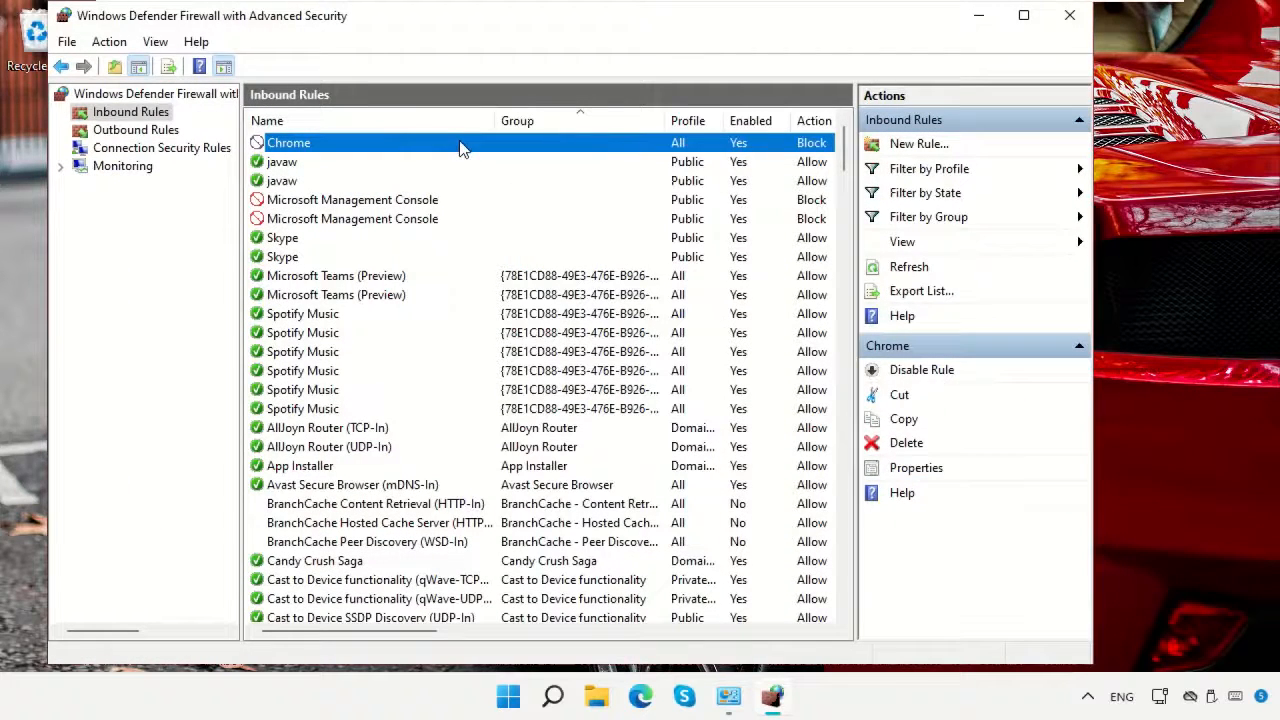
left_click(906, 443)
left_click(688, 422)
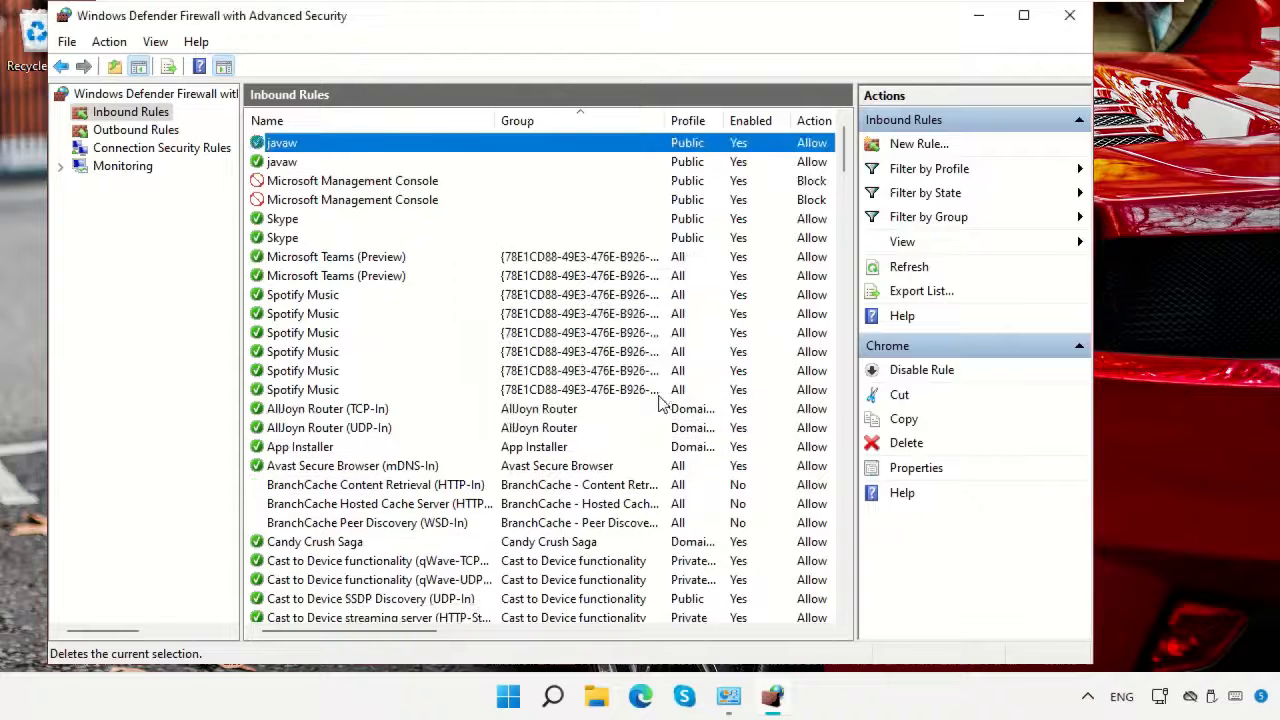
Step: Delete the Chrome rule from the outbound rules and close the firewall window
left_click(168, 131)
left_click(275, 142)
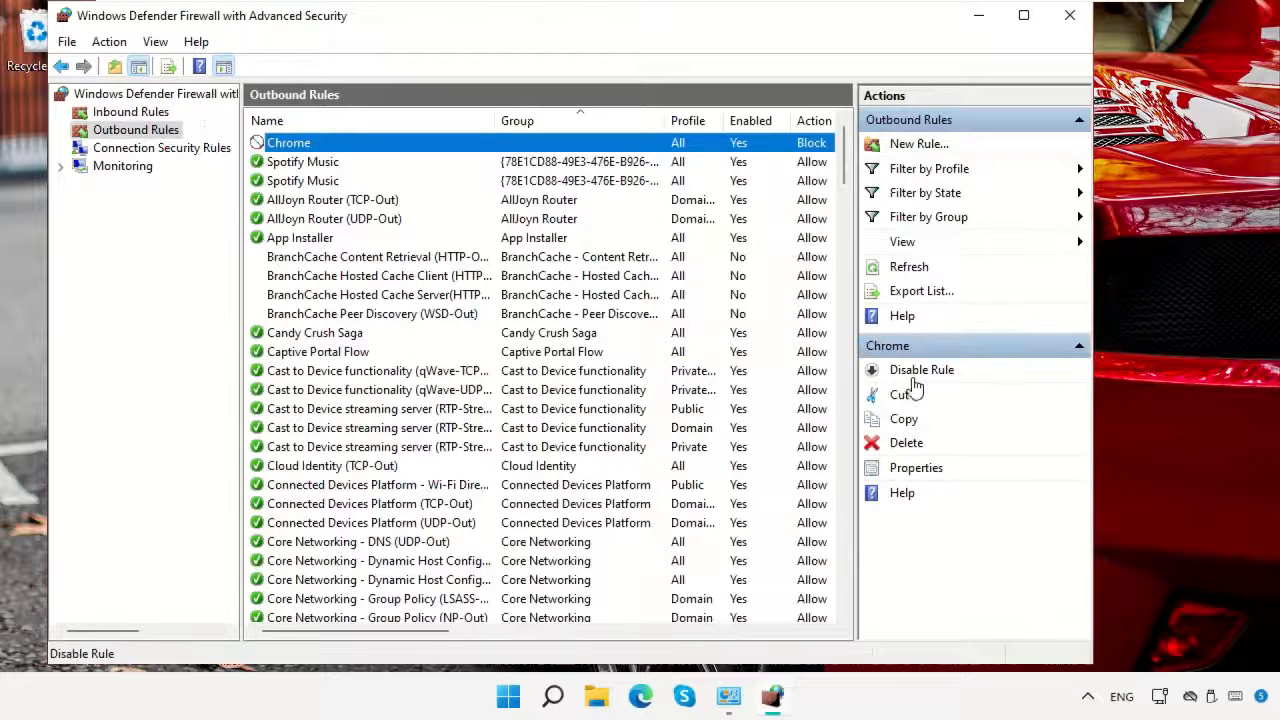
left_click(906, 443)
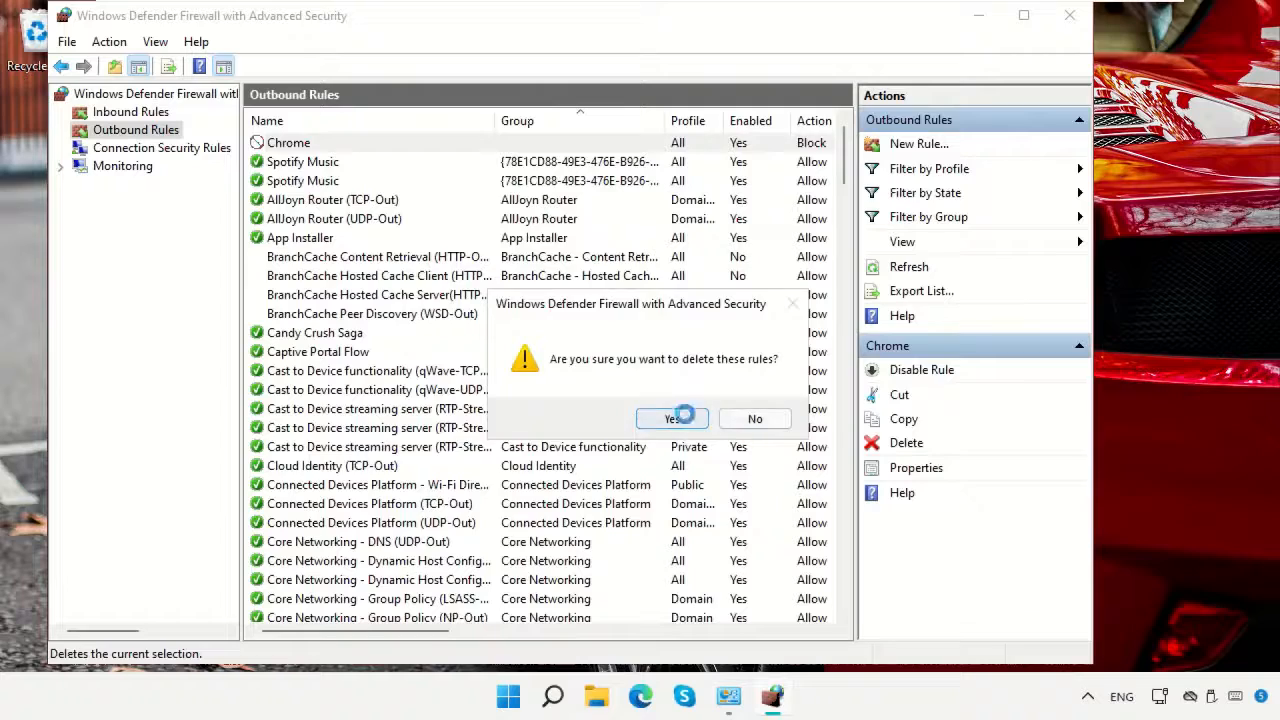
left_click(684, 418)
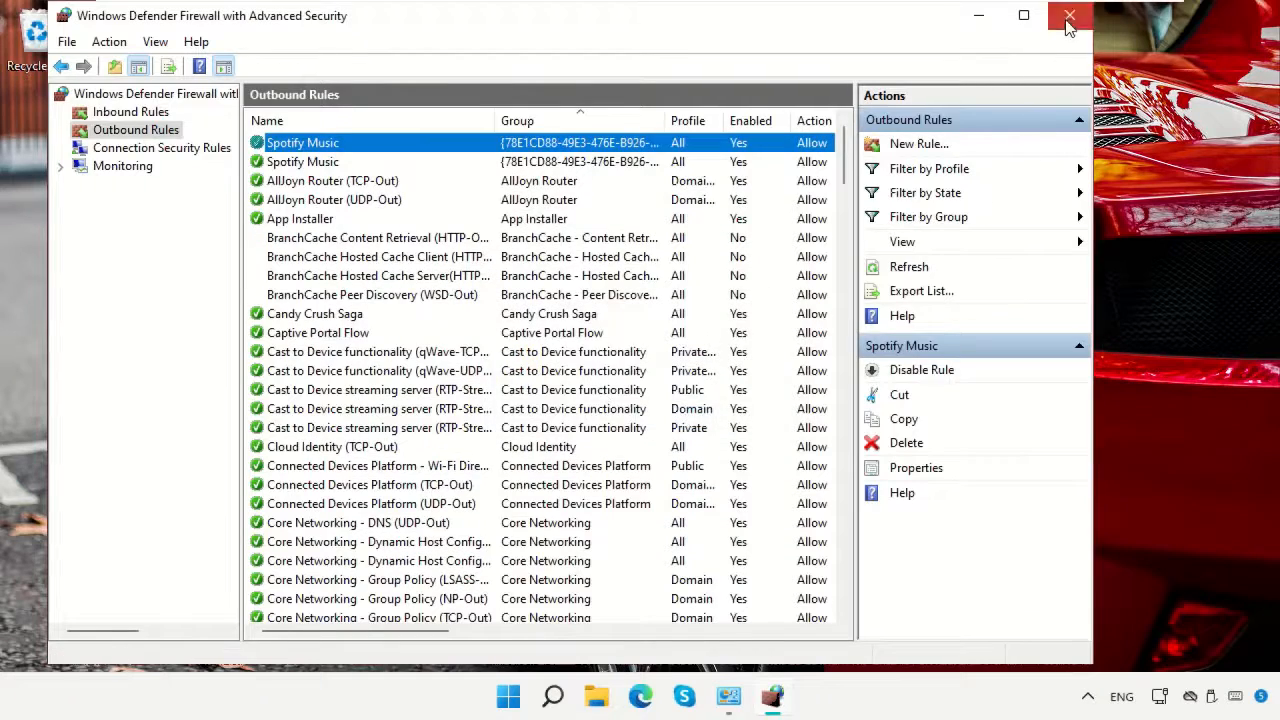
left_click(1068, 17)
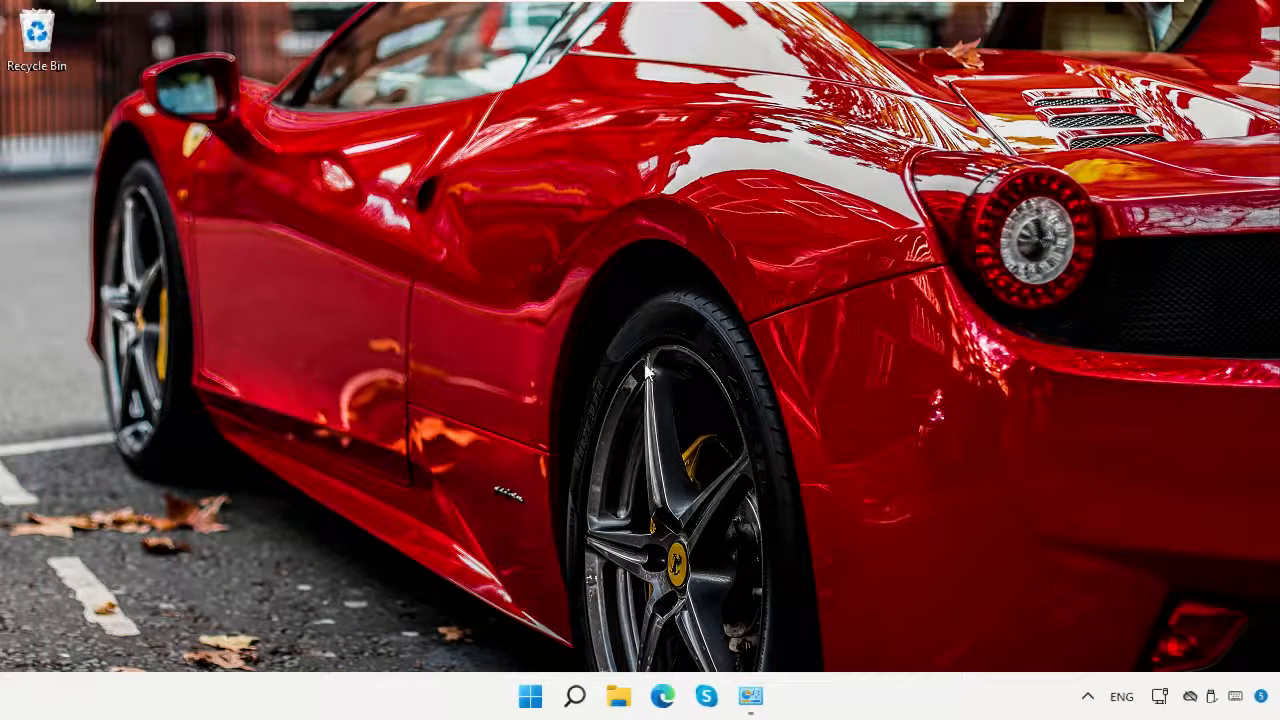